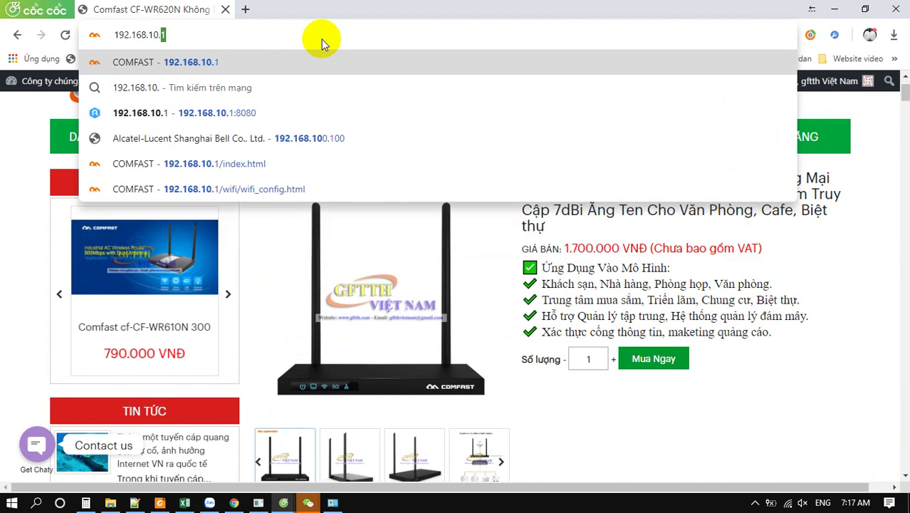
Load the router admin address 192.168.10.1 in Cốc Cốc
key(Return)
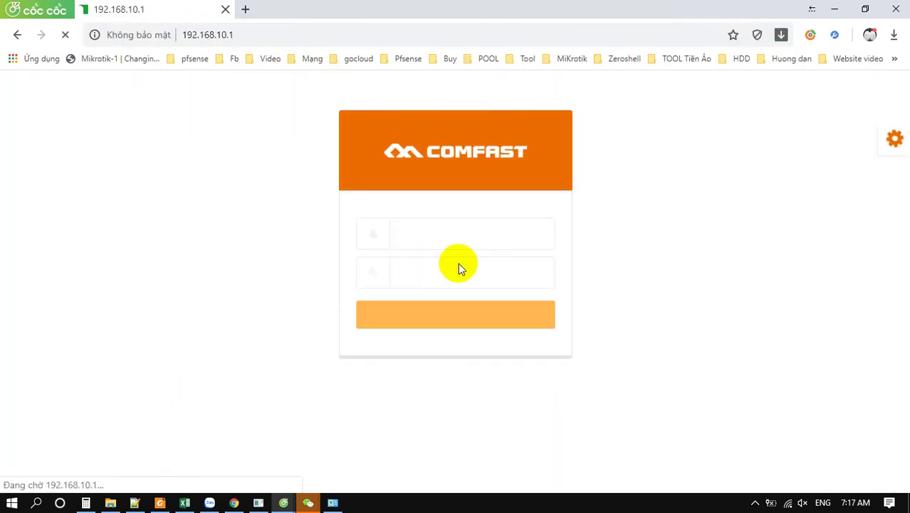
Switch the login page language to Chinese and then back to English
click(448, 230)
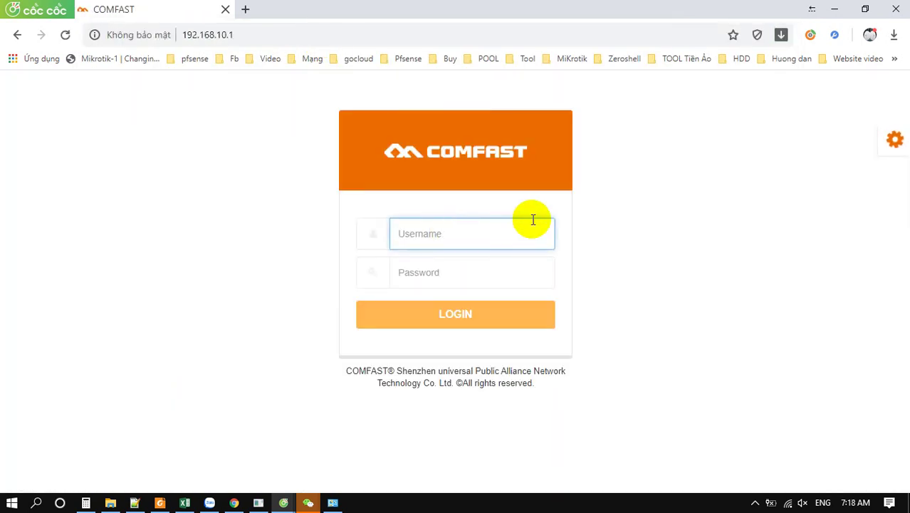
click(899, 145)
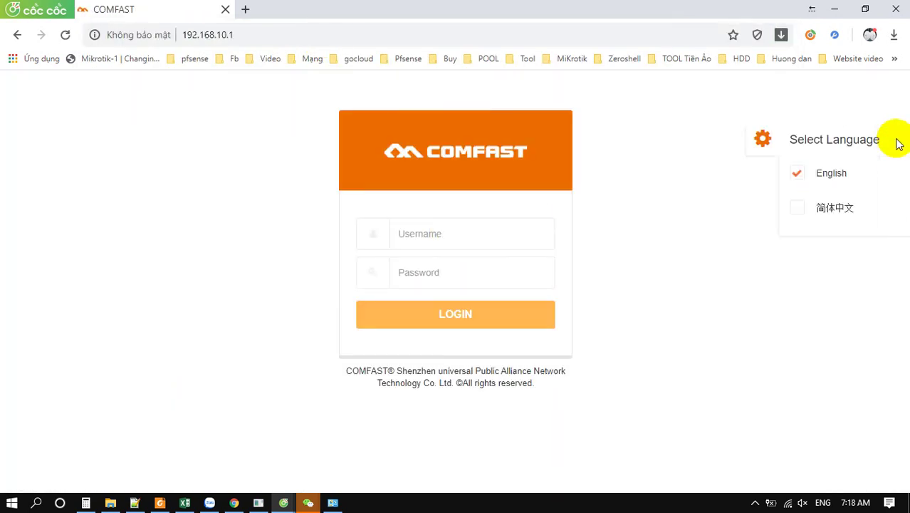
click(796, 173)
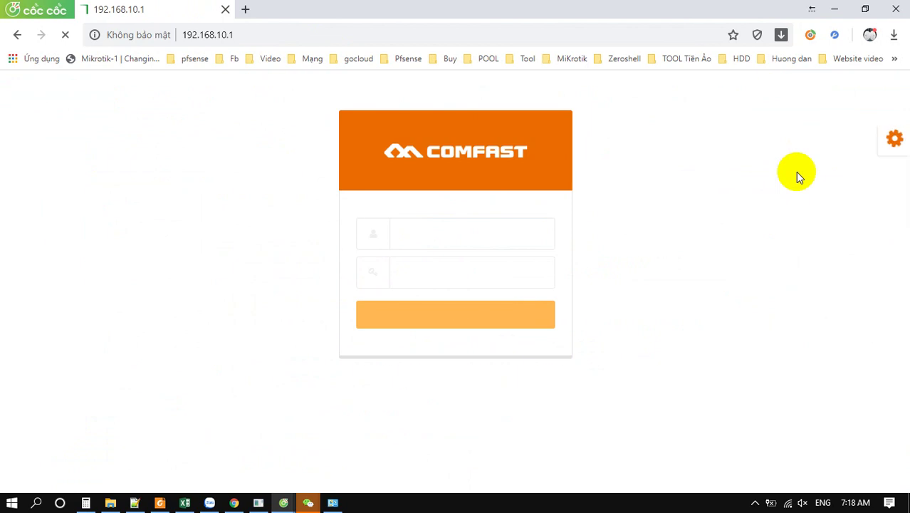
click(425, 268)
click(390, 236)
drag(424, 370, 868, 169)
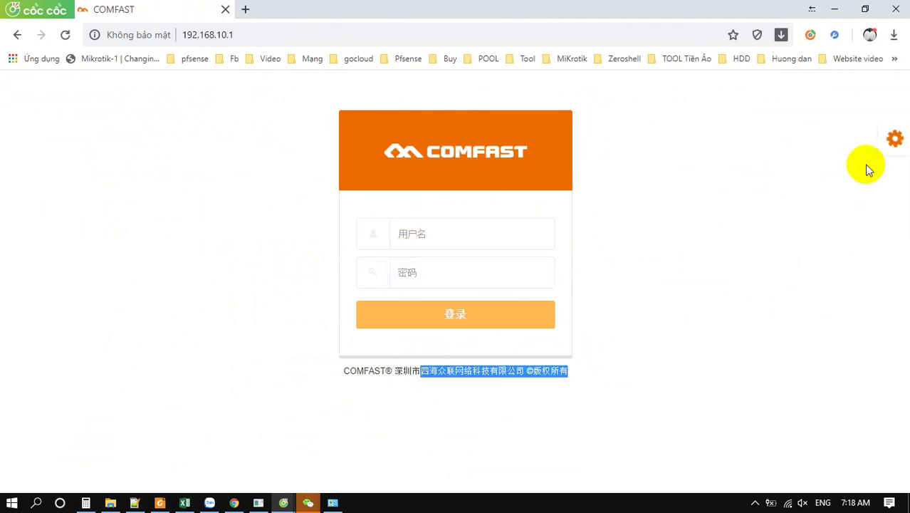
click(894, 140)
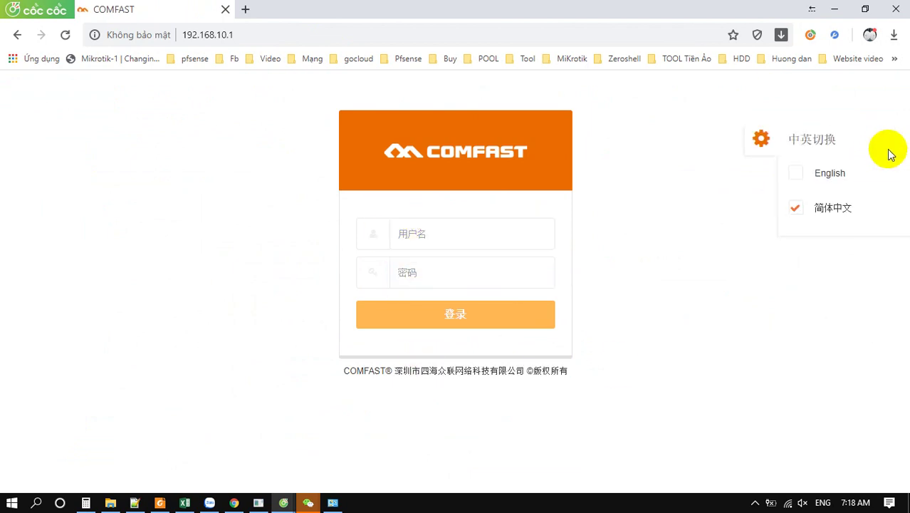
click(796, 171)
Enter the admin username and password and log in
click(420, 233)
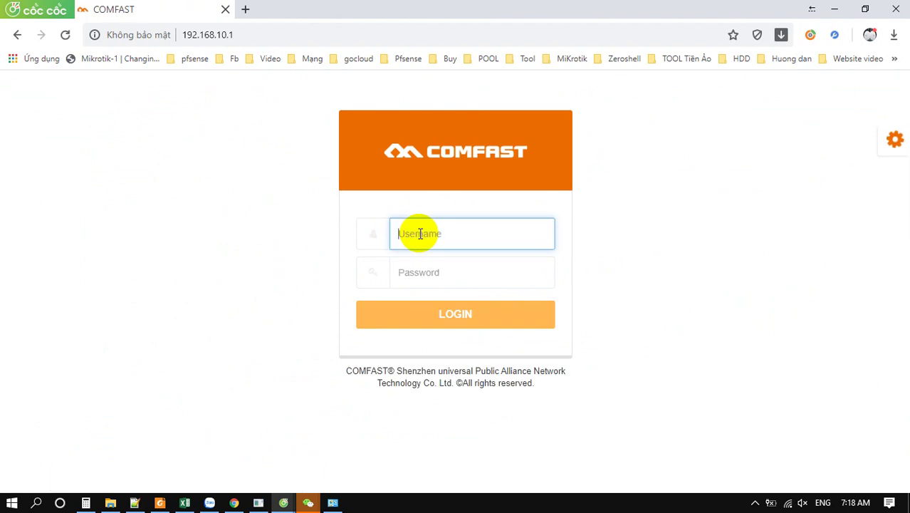
key(Tab)
text(ad)
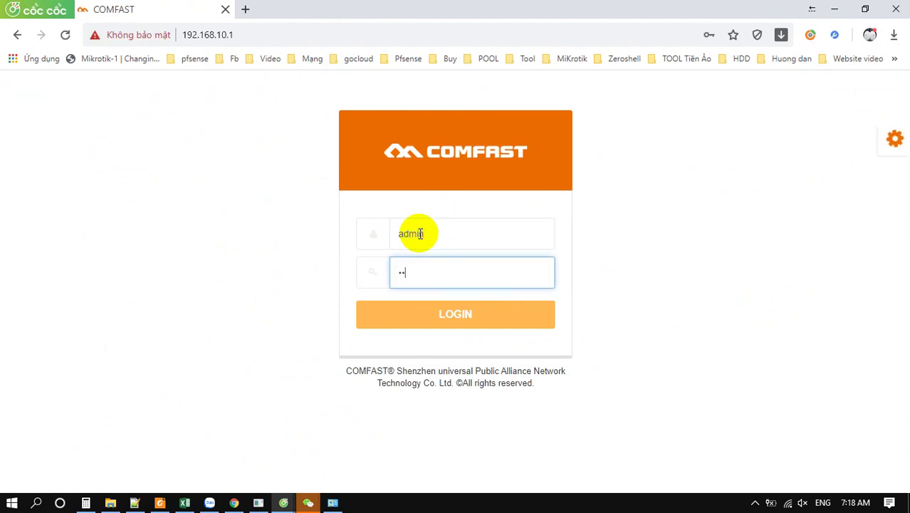
key(Return)
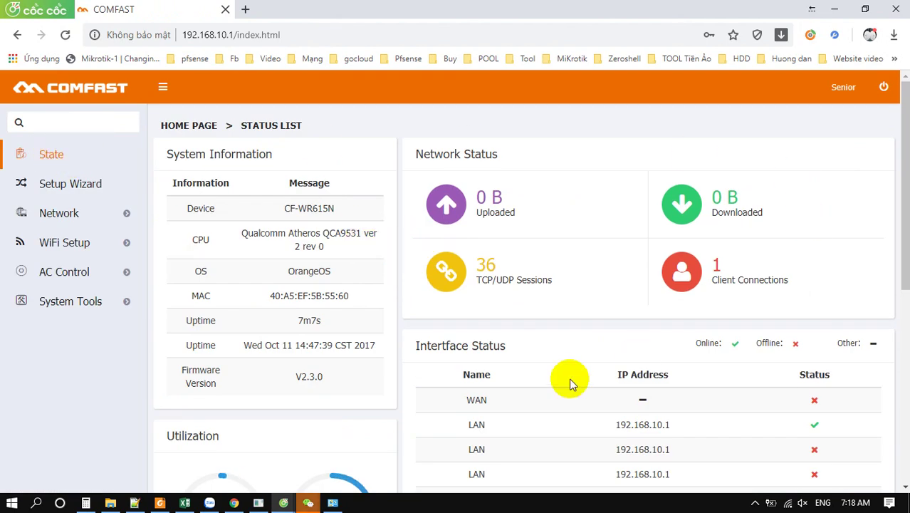
Review the status page after login, then bring up the Setup Wizard
scroll(556, 345, down, 3)
scroll(556, 344, up, 3)
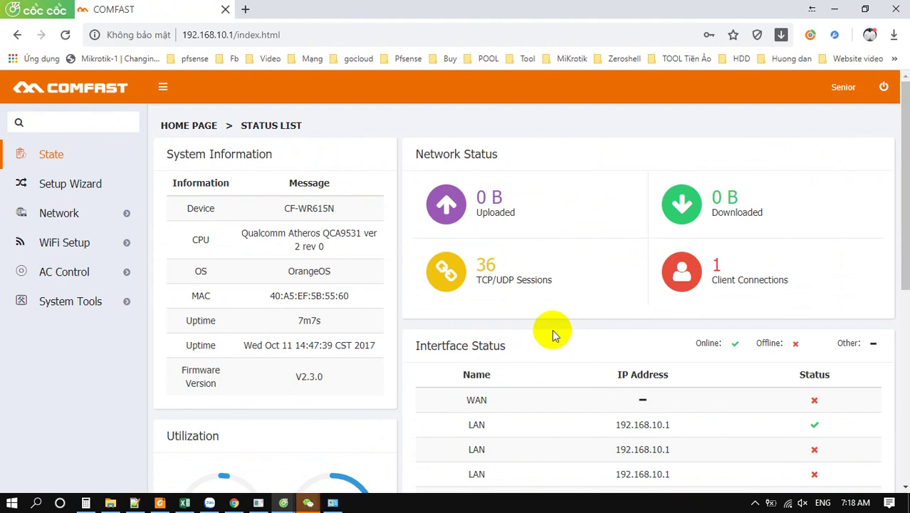
scroll(552, 329, down, 5)
scroll(551, 328, up, 5)
click(839, 87)
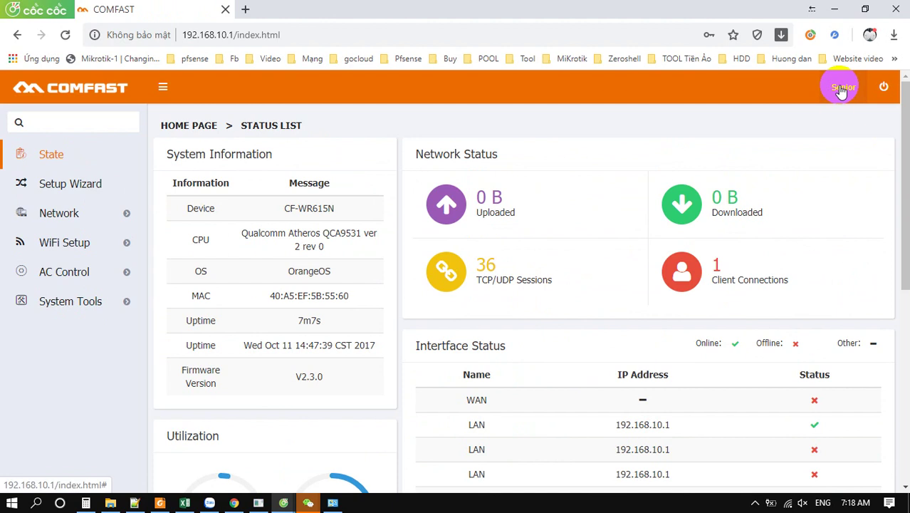
click(76, 185)
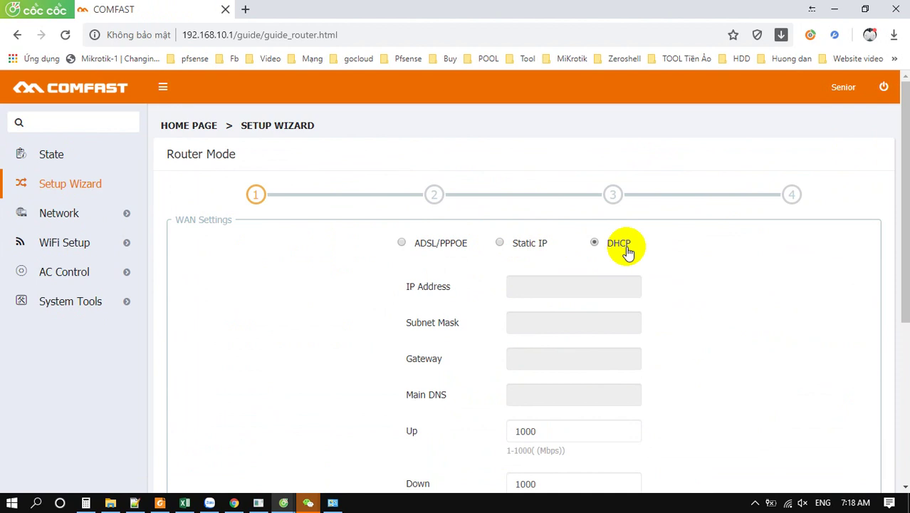
View WAN and LAN Settings (IP 192.168.10.1, mask 255.255.255.0) and switch to Senior mode
click(71, 210)
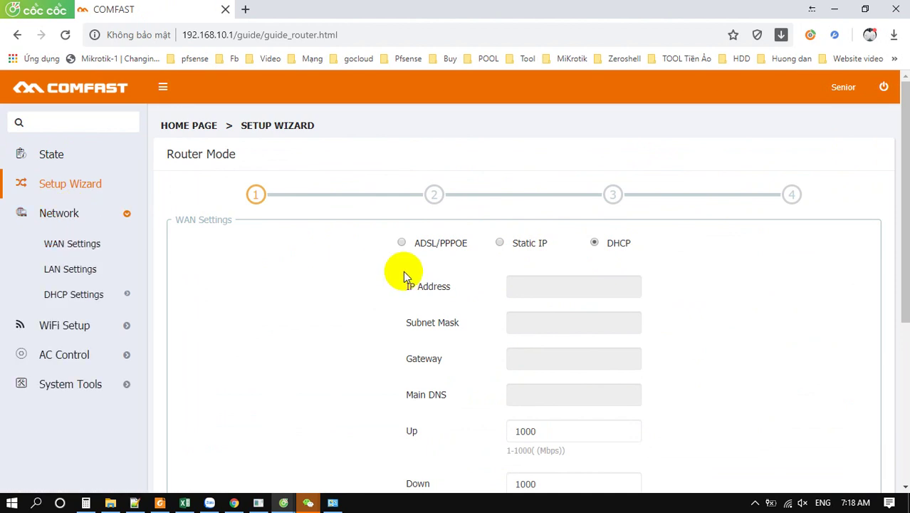
scroll(51, 203, down, 1)
click(45, 179)
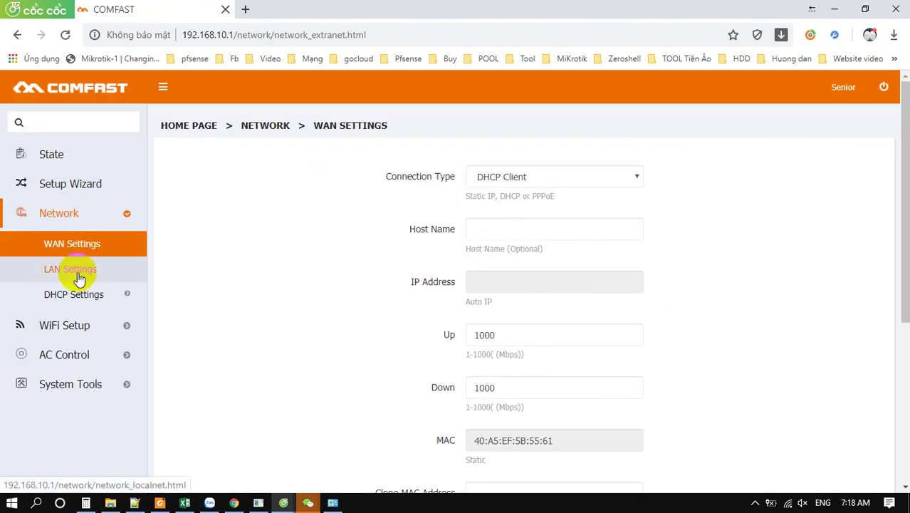
click(79, 278)
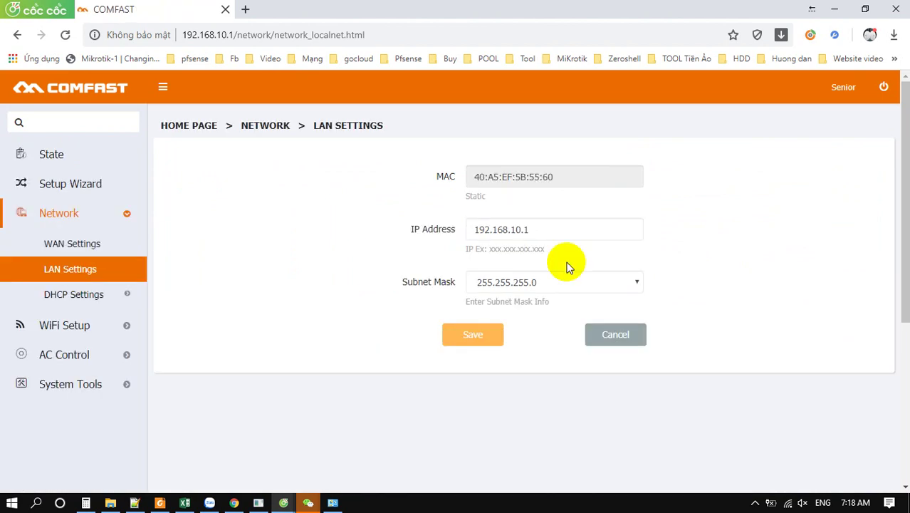
scroll(139, 305, down, 1)
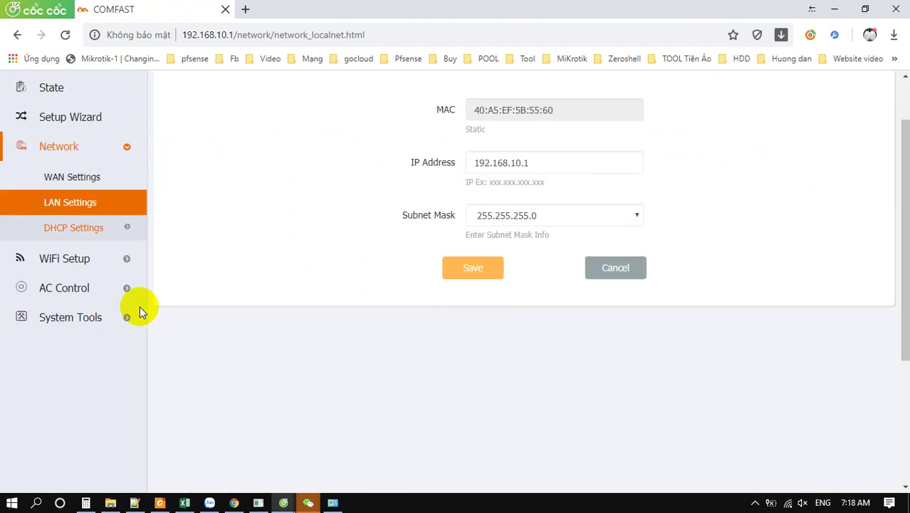
click(73, 255)
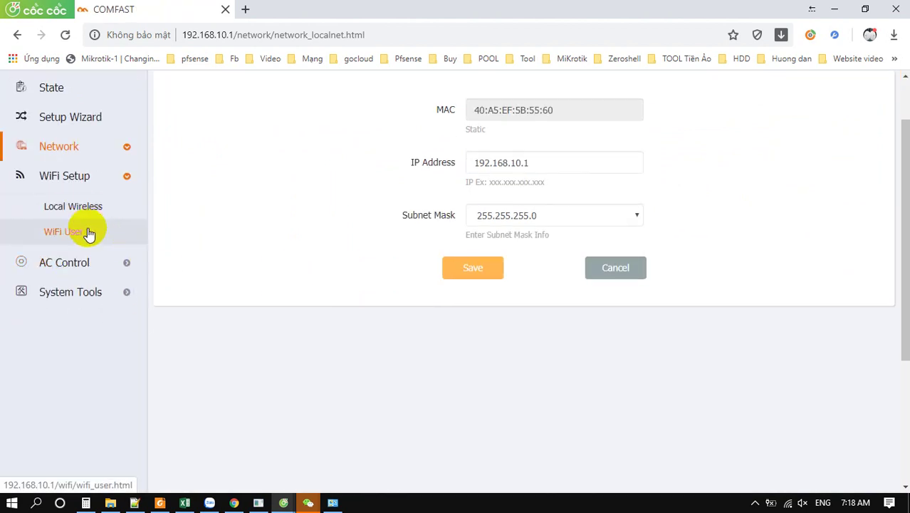
scroll(705, 224, up, 1)
click(828, 93)
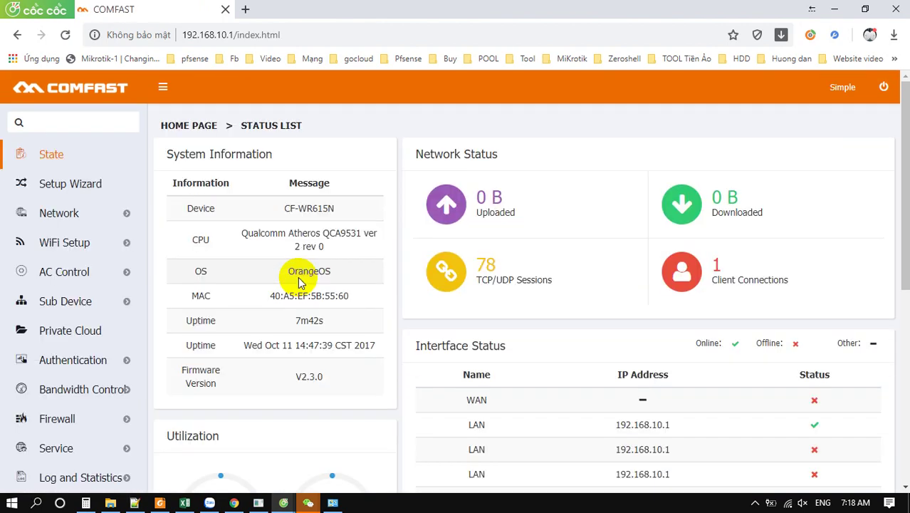
Scroll the status page, select the model name CF-WR615N, and return to the Setup Wizard
scroll(522, 172, down, 5)
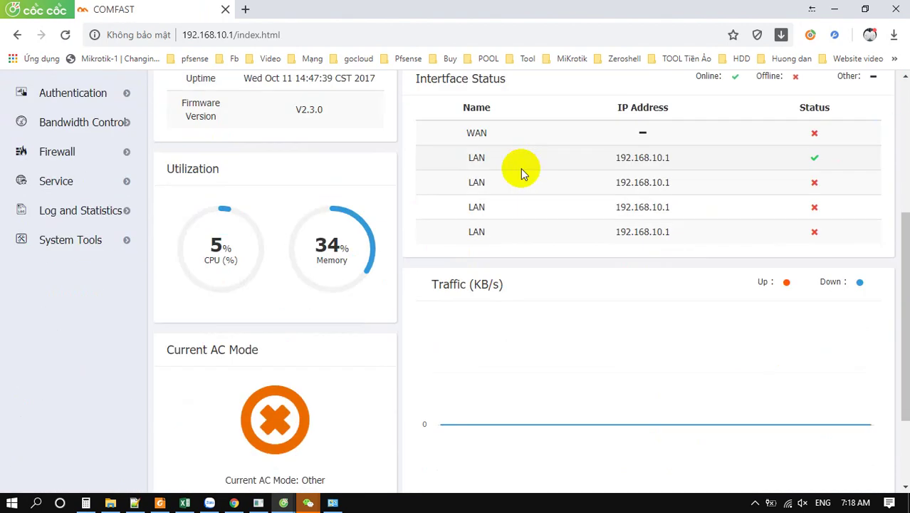
scroll(238, 290, up, 3)
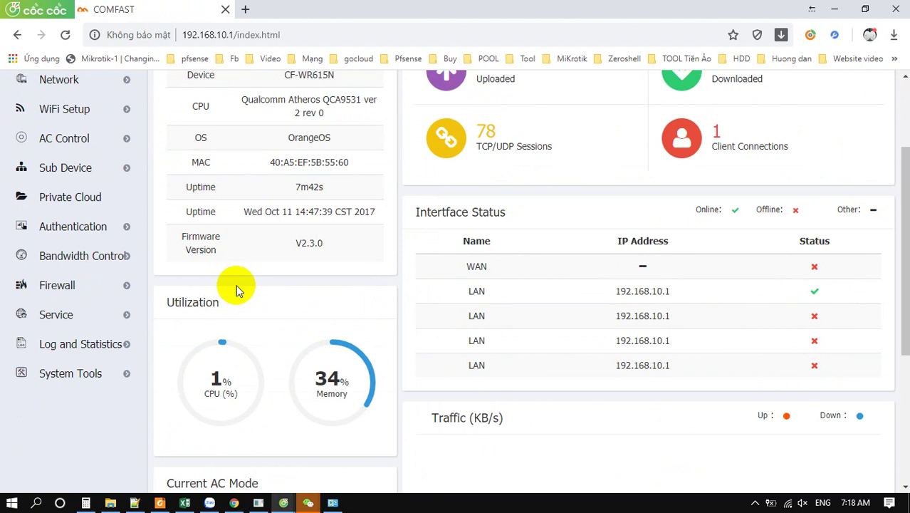
scroll(237, 290, down, 4)
scroll(237, 289, up, 6)
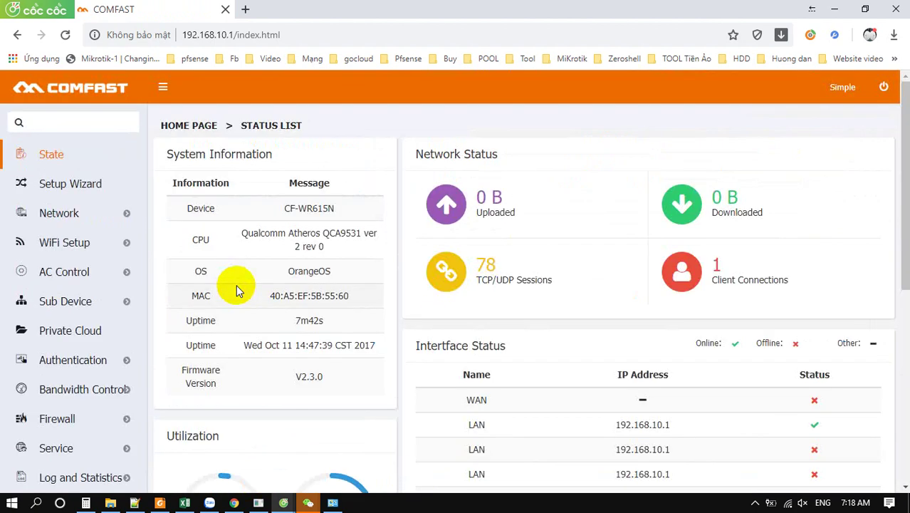
drag(282, 208, 335, 208)
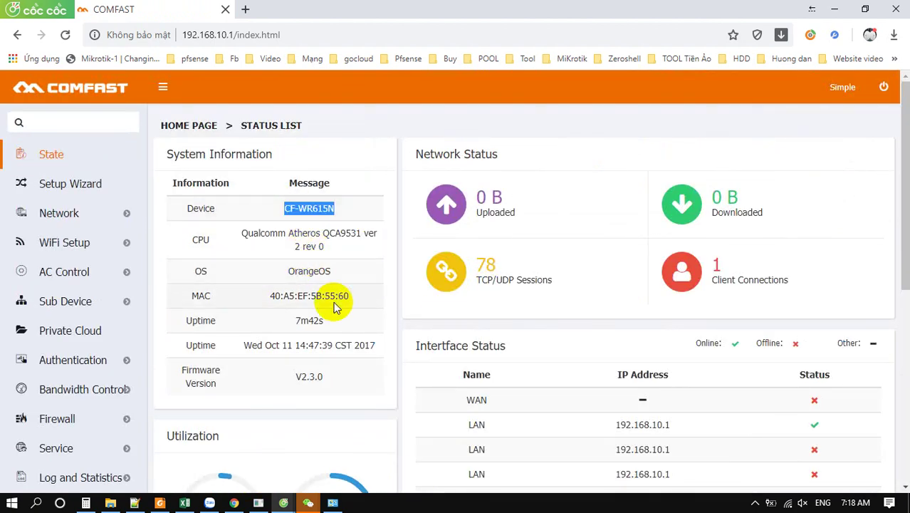
click(63, 187)
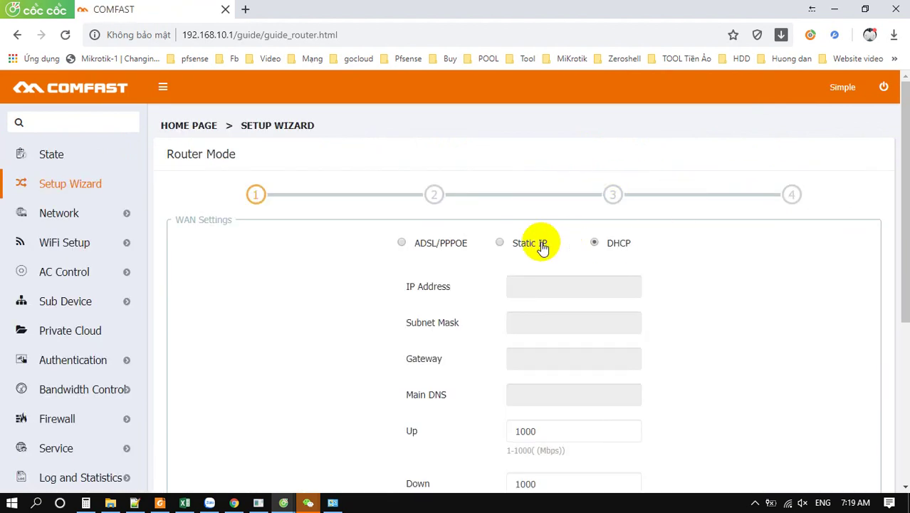
Try Static IP and DHCP, then set the WAN type to ADSL/PPPoE
click(501, 243)
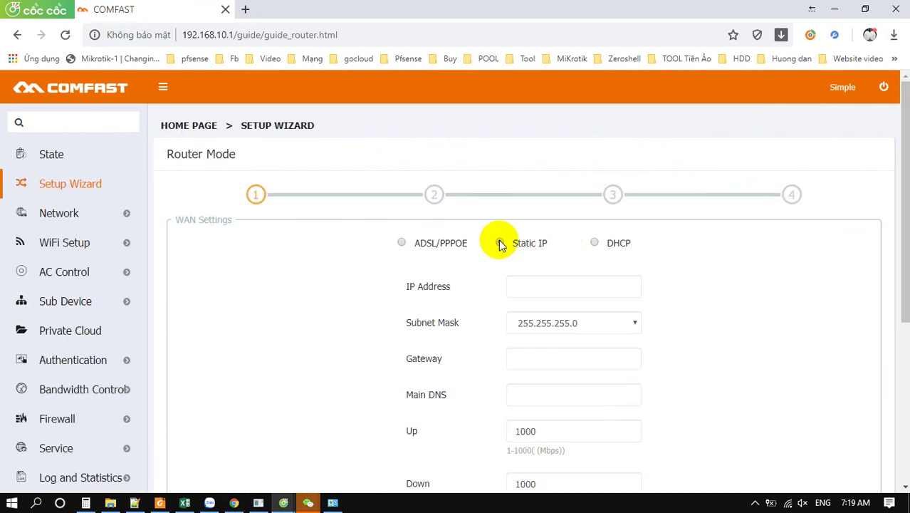
click(595, 242)
click(402, 243)
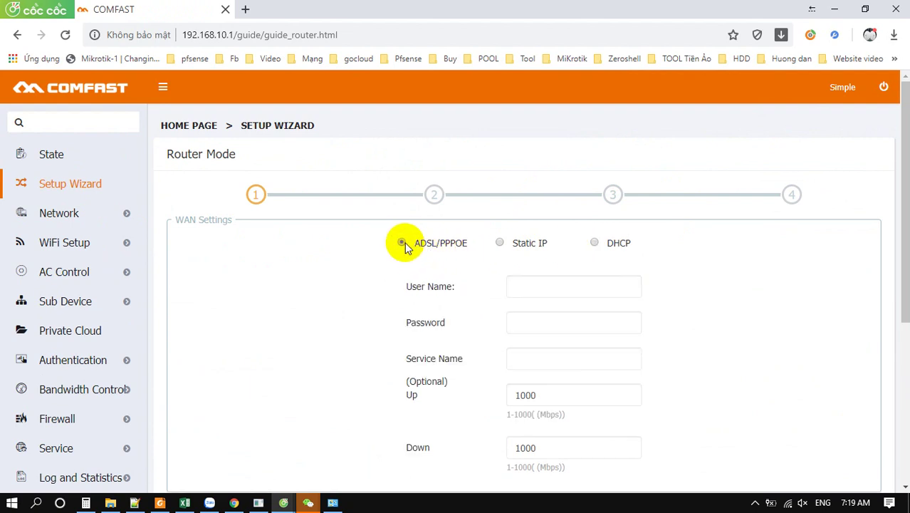
scroll(428, 265, down, 2)
scroll(428, 264, down, 2)
scroll(189, 299, up, 4)
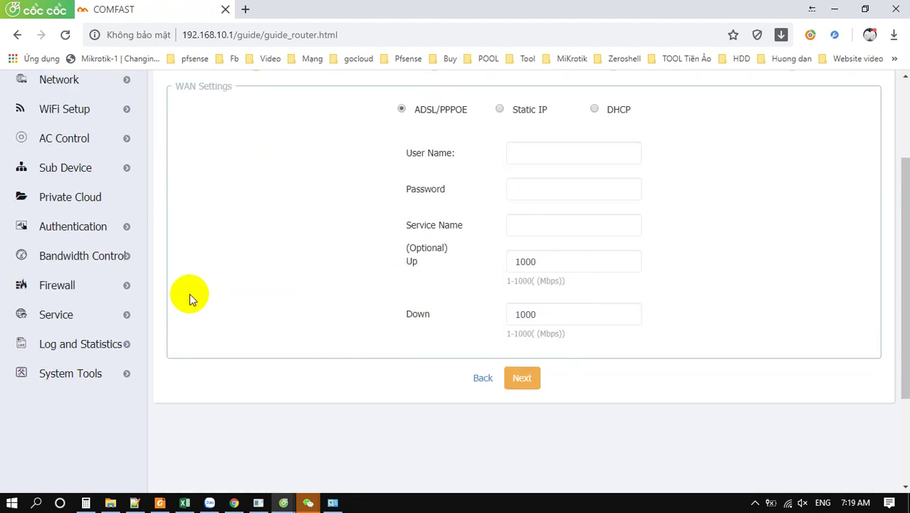
click(71, 214)
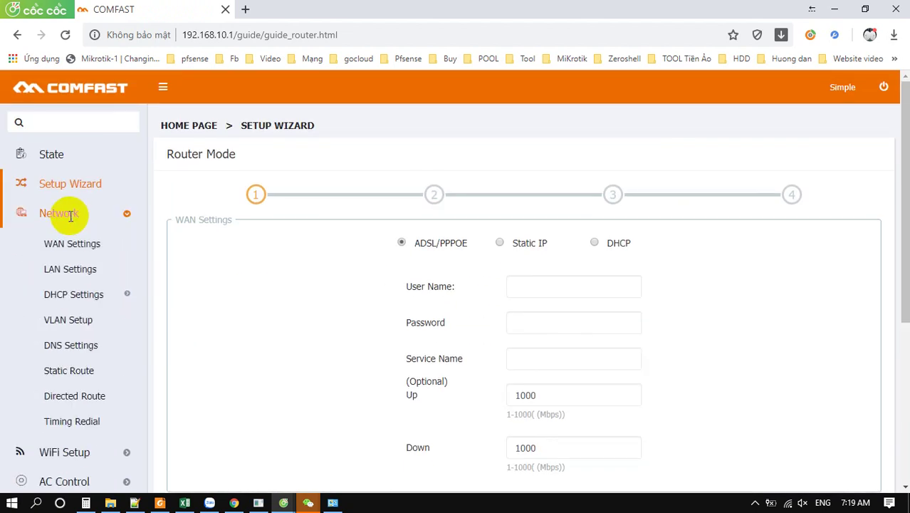
View the LAN and WAN Settings pages, then go to WiFi Setup's Local Wireless page
click(78, 326)
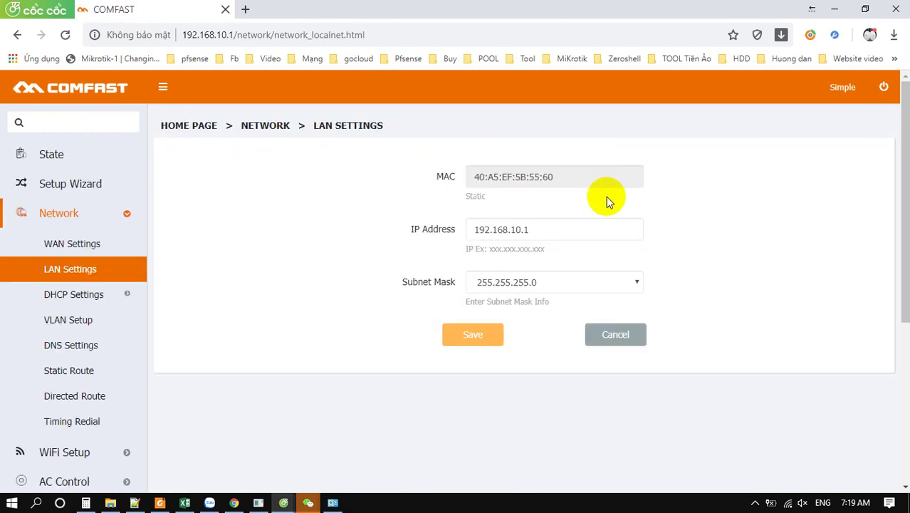
click(87, 247)
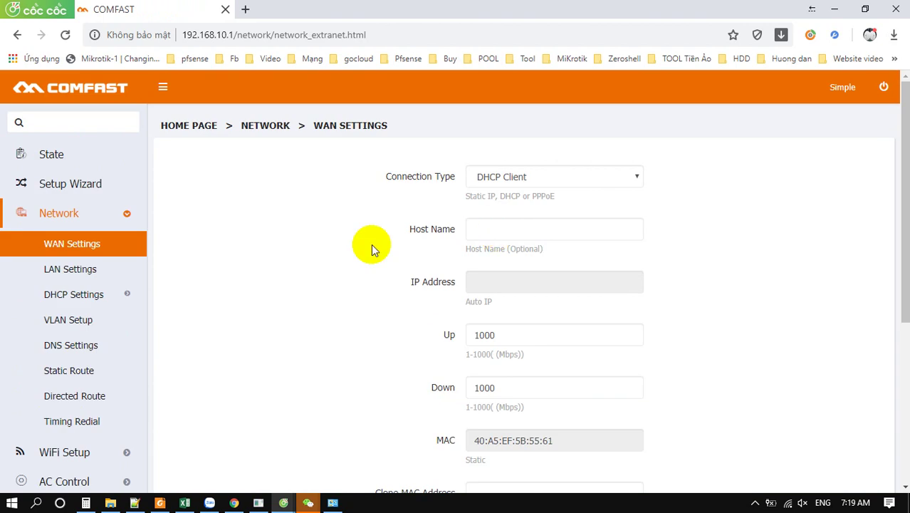
scroll(360, 255, down, 1)
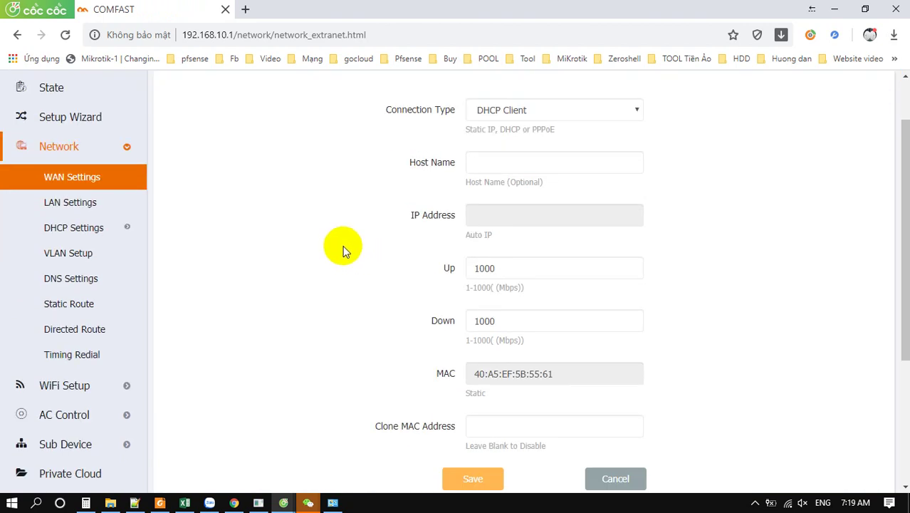
scroll(182, 354, down, 1)
click(72, 319)
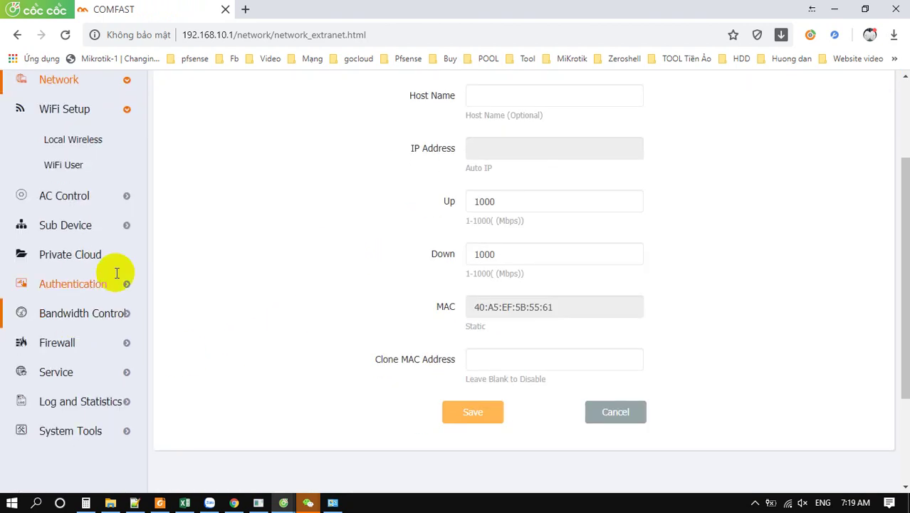
click(74, 142)
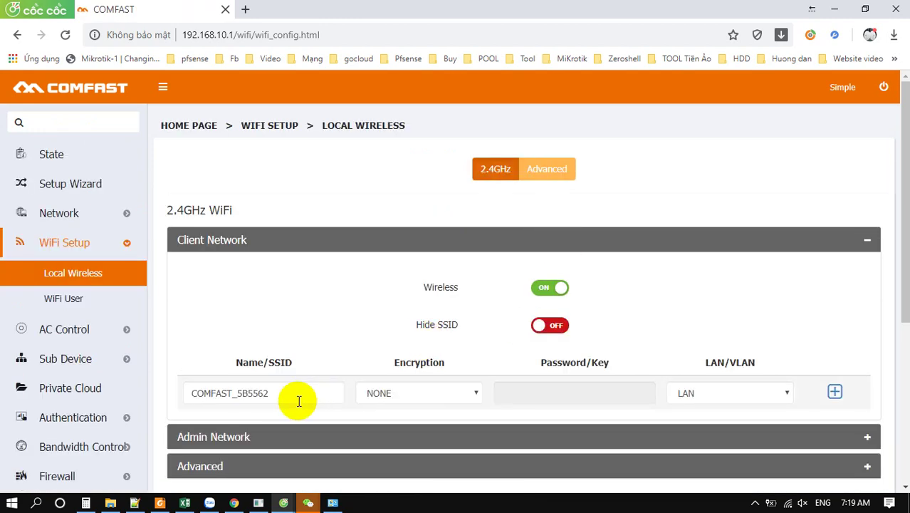
Try Remote Authentication and WPA2-PSK encryption on Local Wireless, then view the empty WiFi User lists
drag(298, 393, 176, 392)
scroll(553, 309, down, 1)
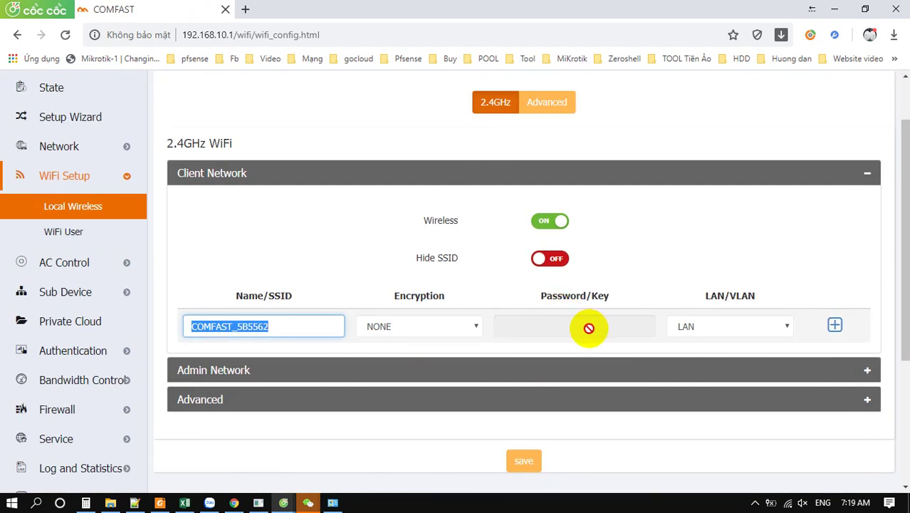
click(448, 331)
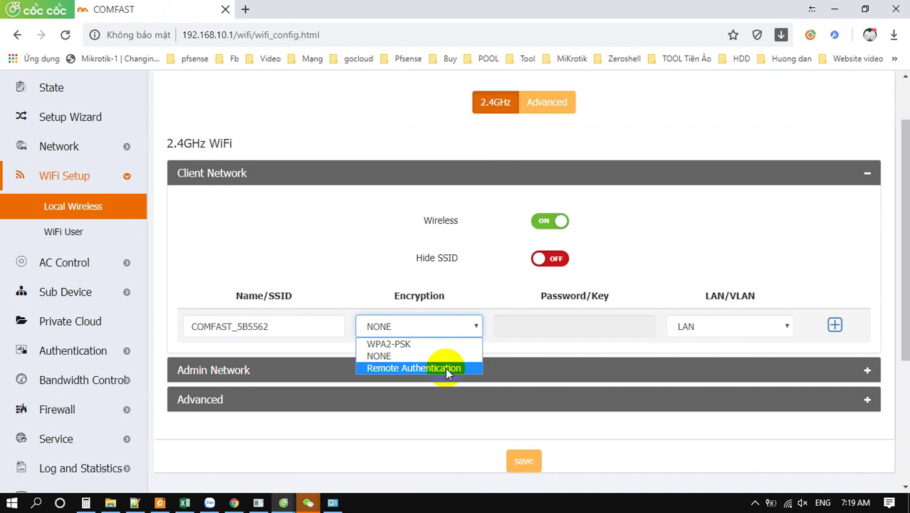
click(448, 368)
click(550, 322)
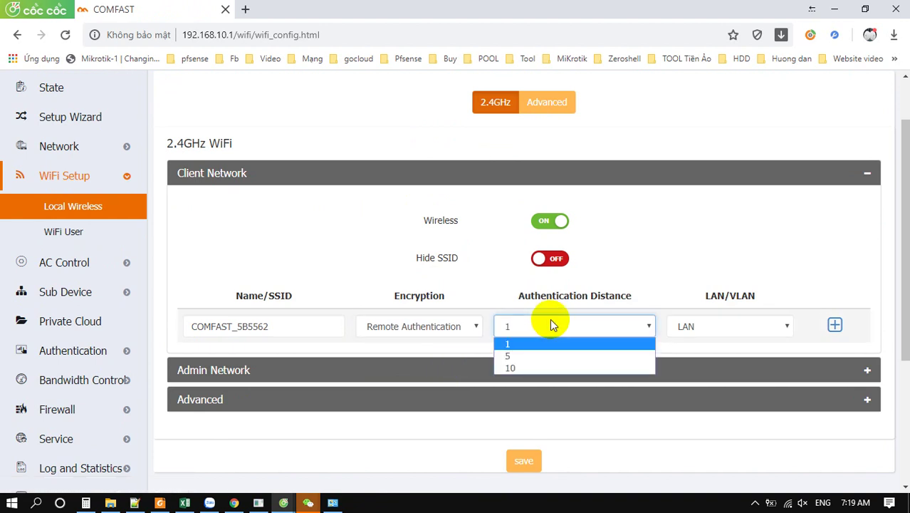
click(463, 331)
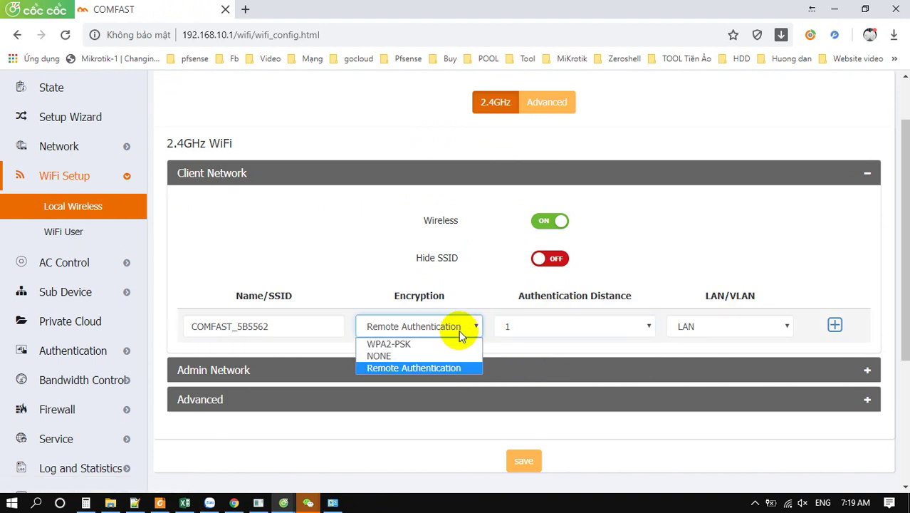
click(447, 345)
click(583, 331)
click(452, 331)
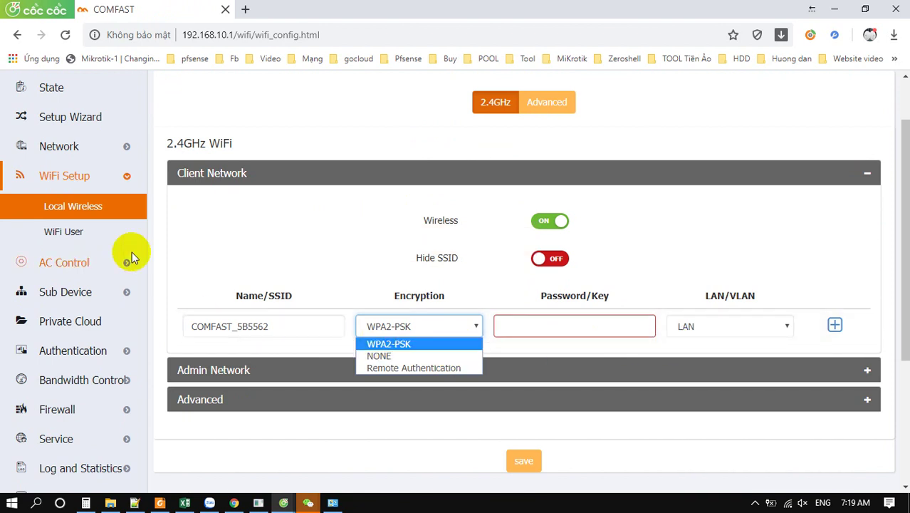
click(75, 233)
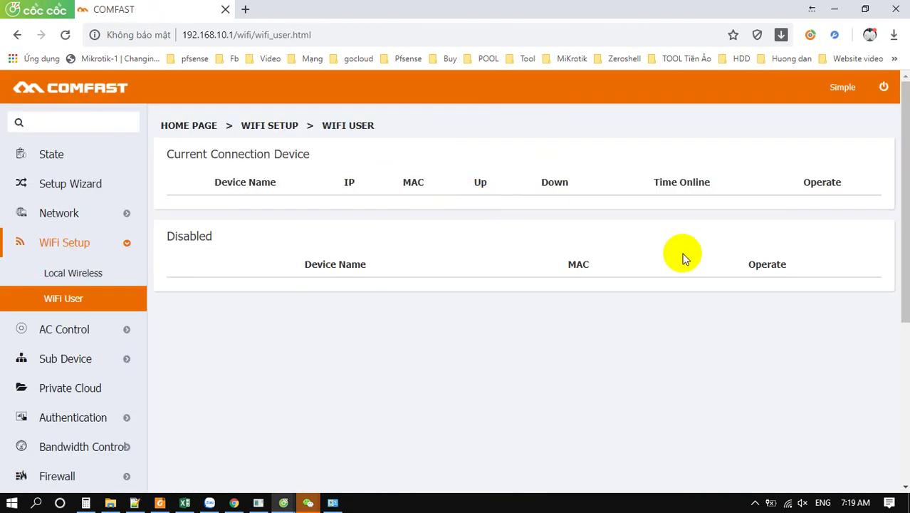
scroll(682, 258, down, 1)
Show AC Control Group's Advanced tab with WiFi Roaming on, periods 10 and 60, threshold 85
click(89, 263)
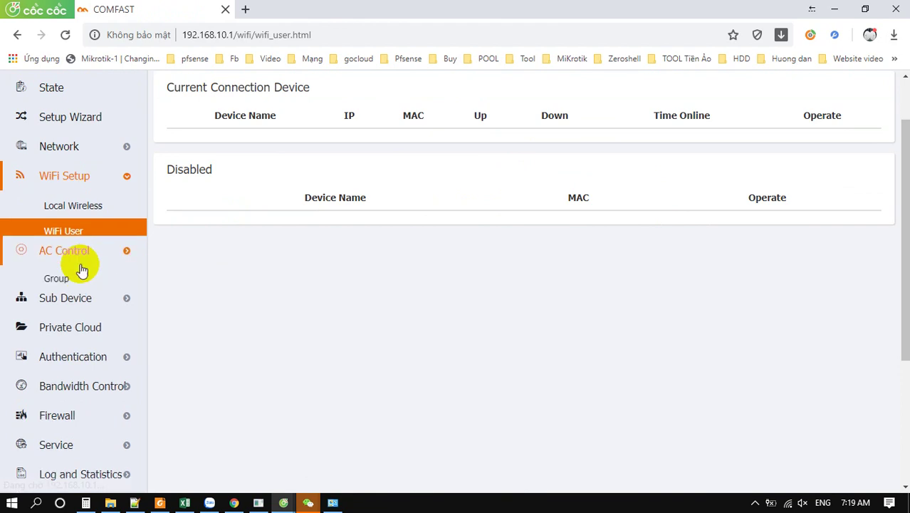
click(73, 243)
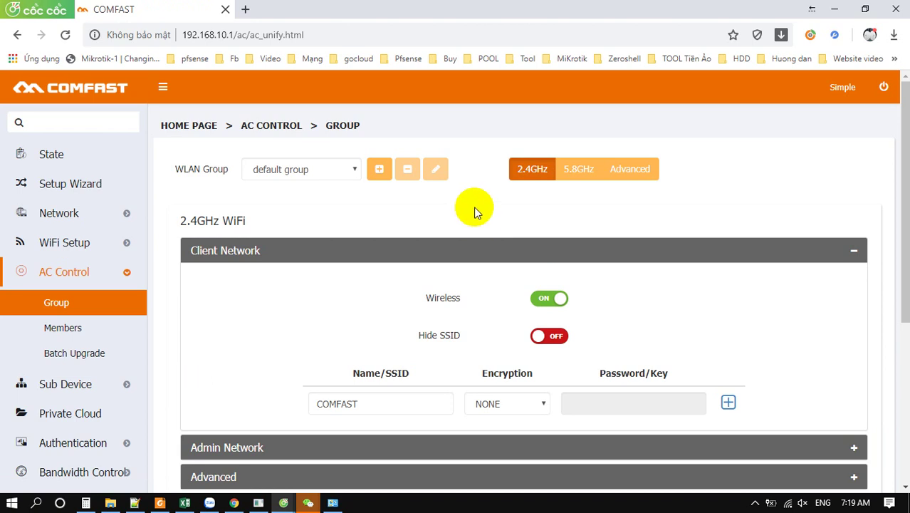
click(632, 174)
scroll(528, 319, down, 2)
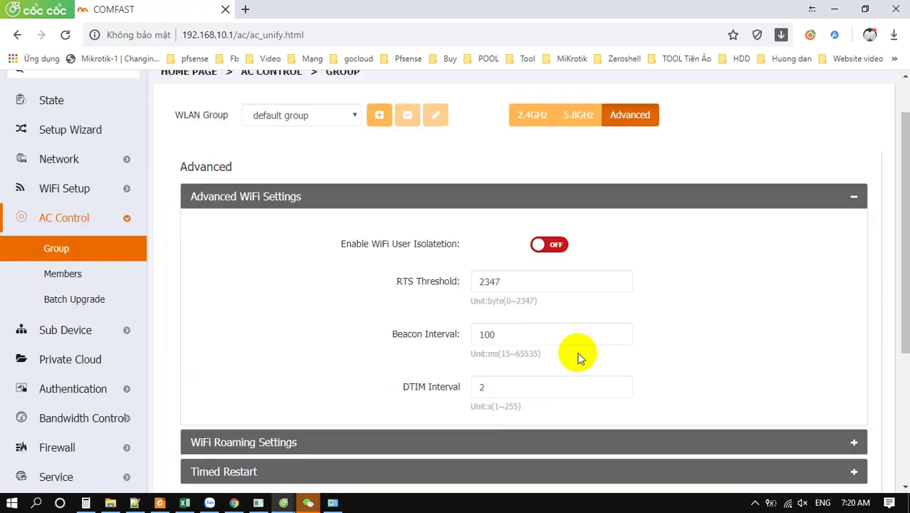
click(418, 363)
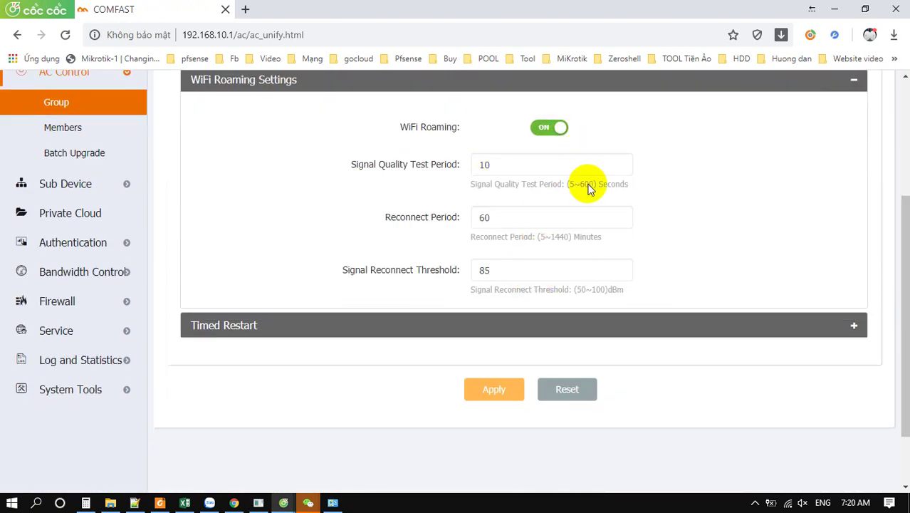
click(216, 84)
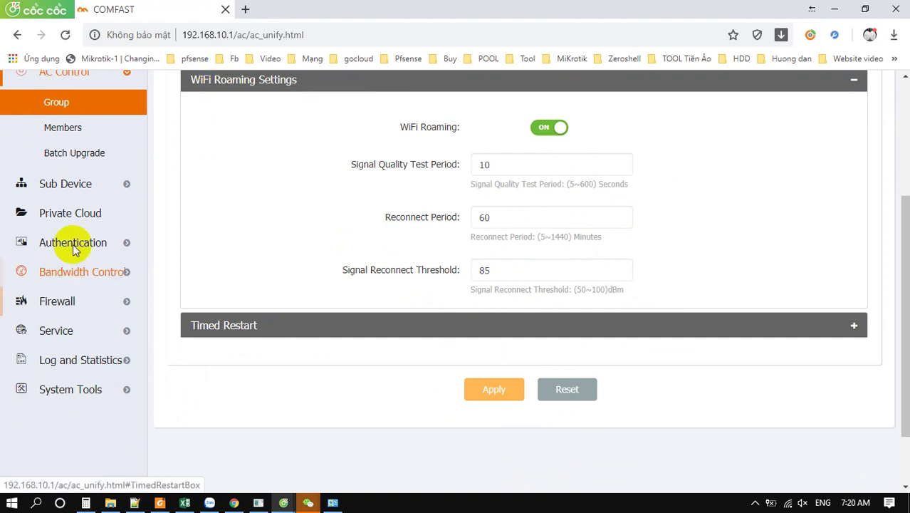
click(77, 185)
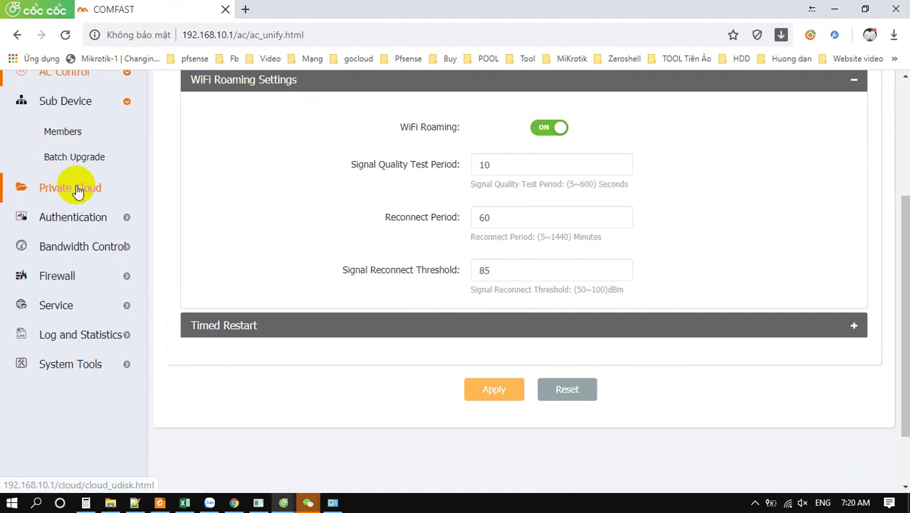
scroll(85, 241, up, 1)
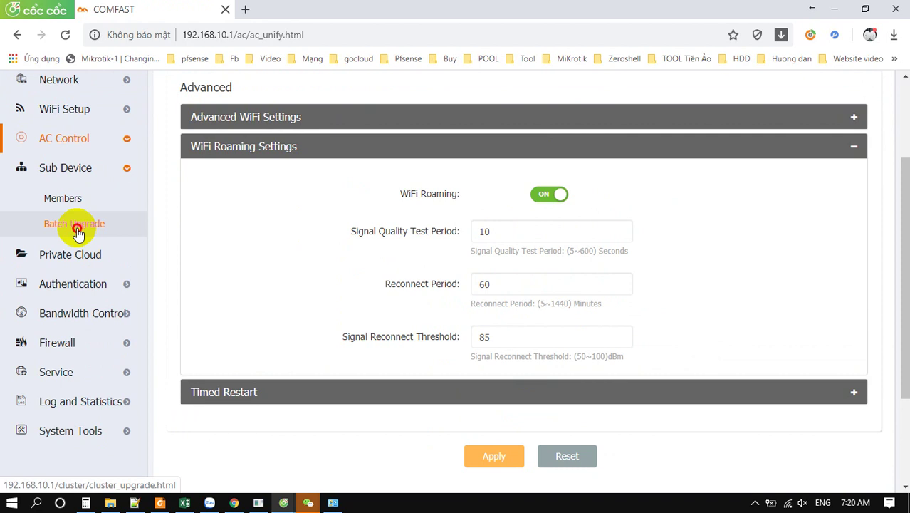
Visit Sub Device's Batch Upgrade and Private Cloud pages, then Authentication's Local Auth page
click(76, 225)
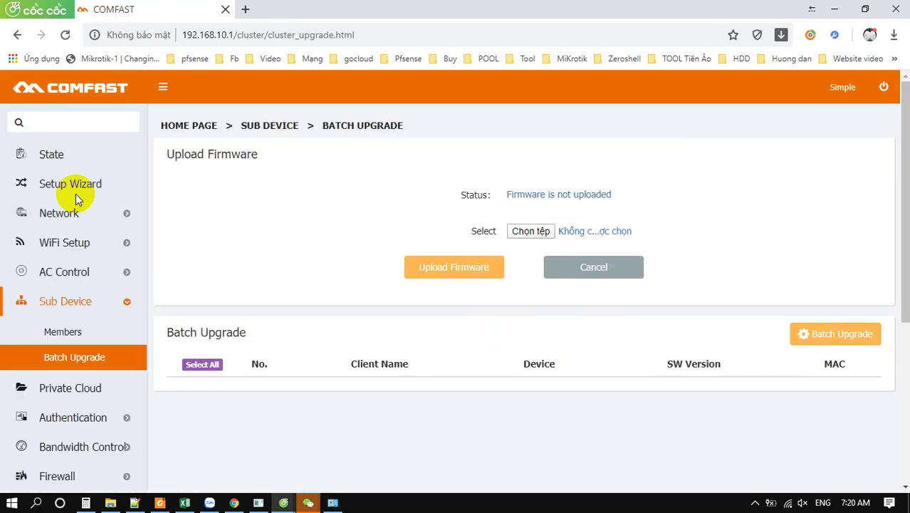
click(80, 388)
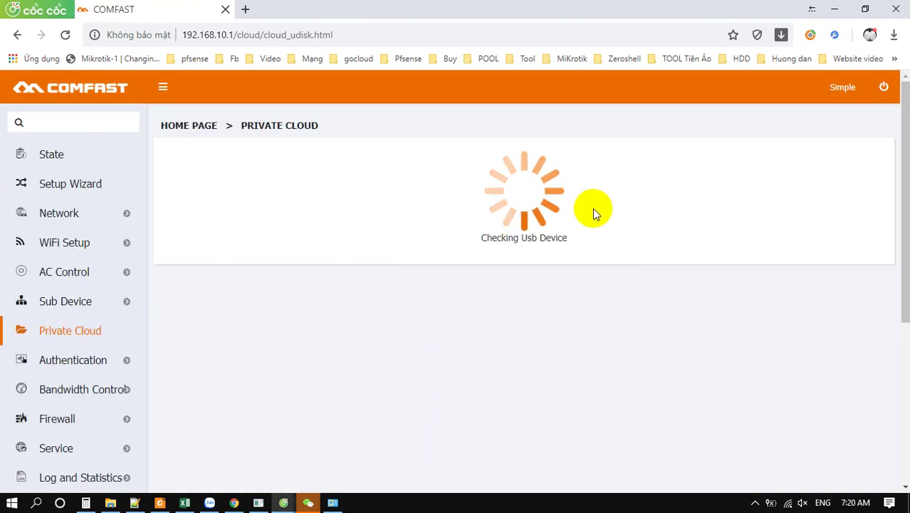
scroll(533, 233, down, 1)
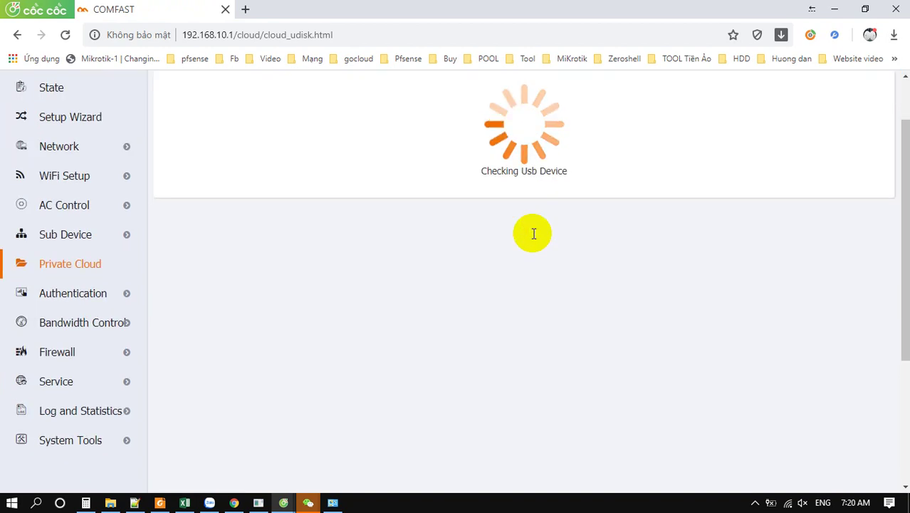
click(91, 293)
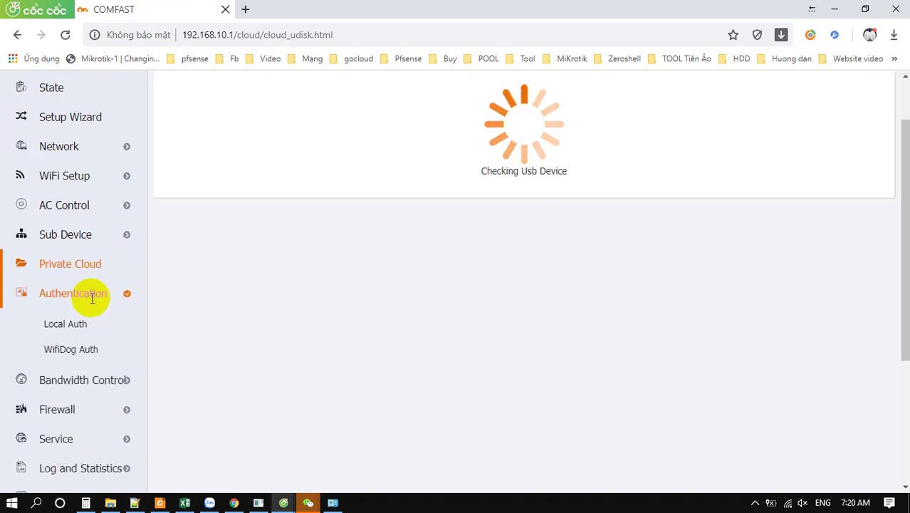
click(89, 323)
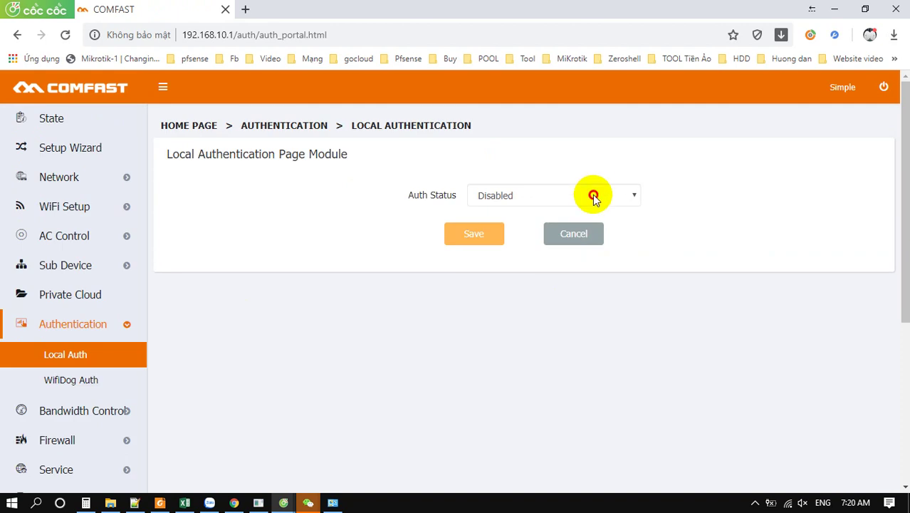
Cycle Local Auth's Auth Status through OneKey Auth and WeChat Auth, ending on Password Auth
click(594, 196)
click(582, 225)
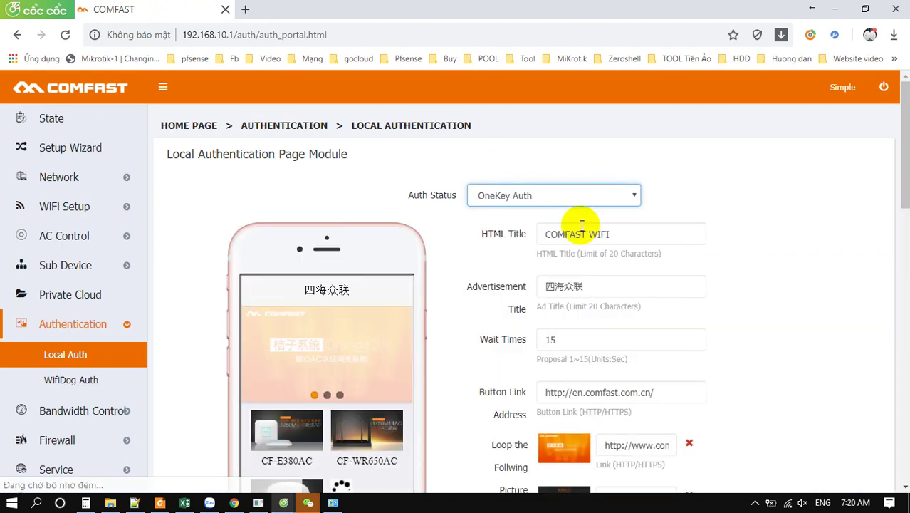
scroll(580, 225, down, 10)
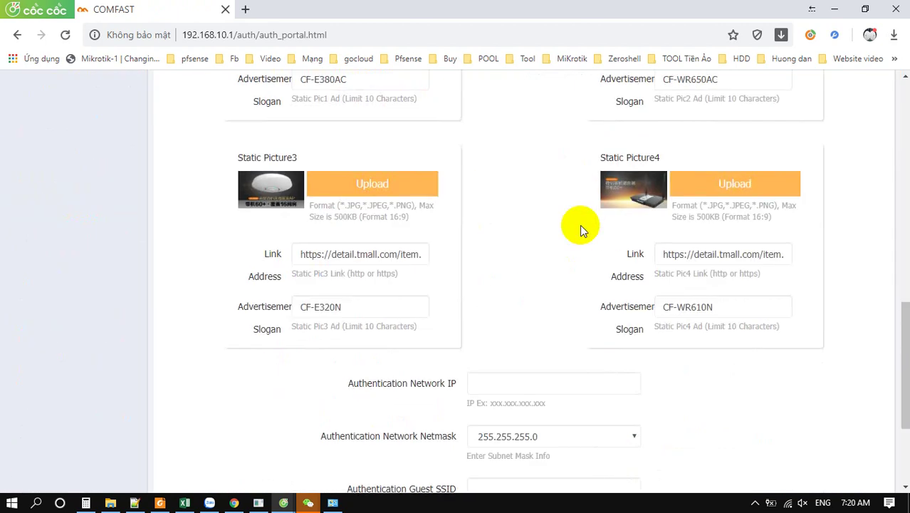
scroll(580, 225, up, 10)
click(586, 129)
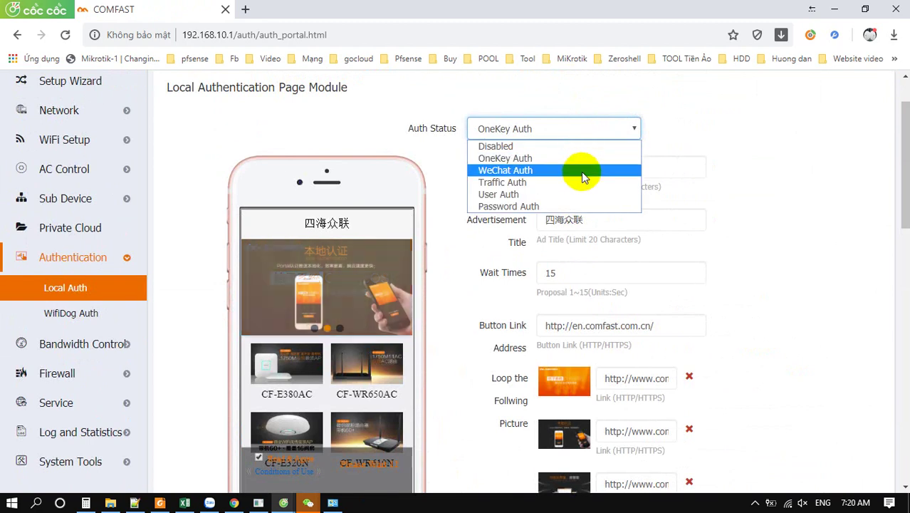
click(581, 172)
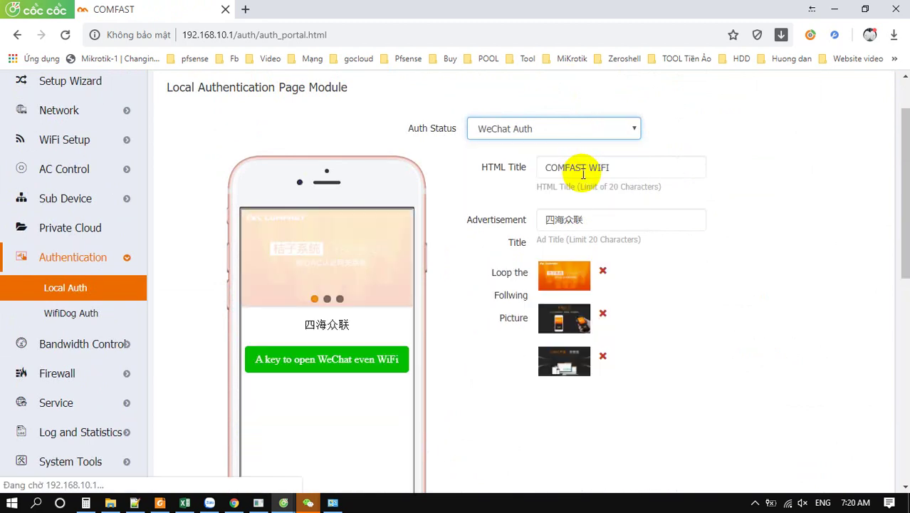
click(578, 128)
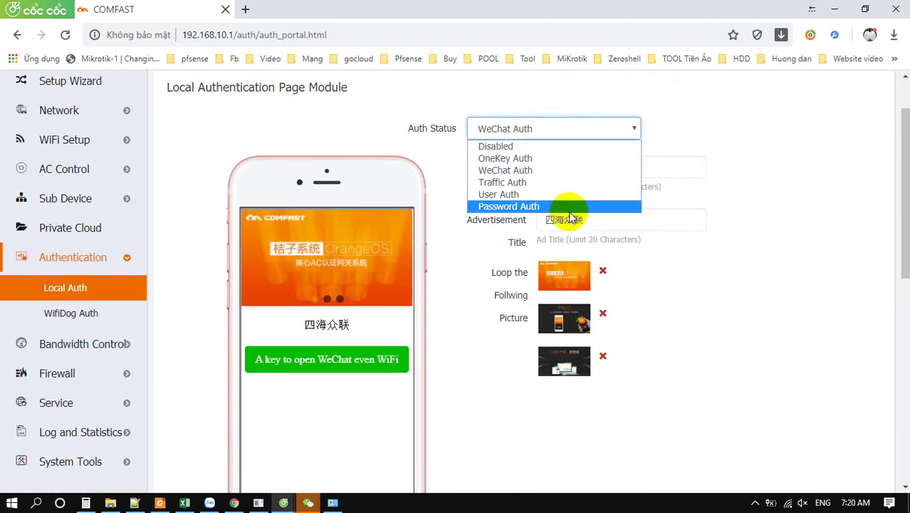
click(571, 206)
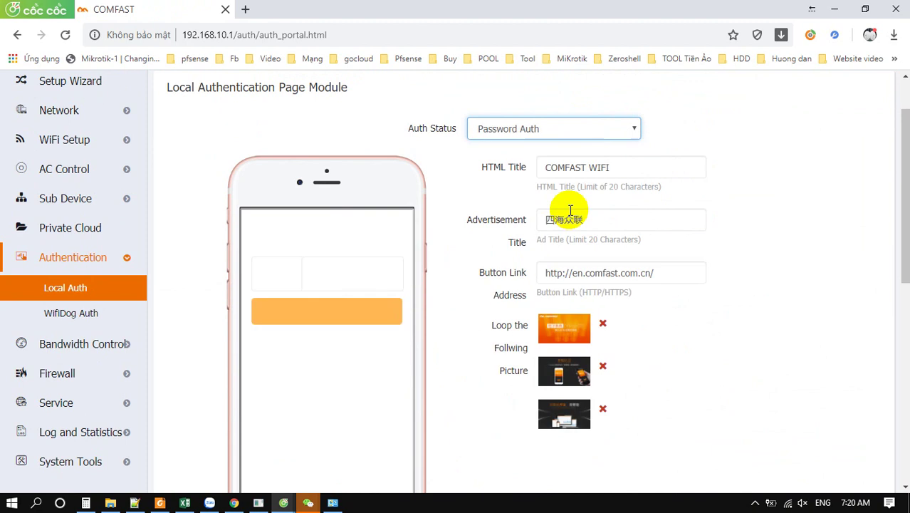
scroll(639, 314, down, 3)
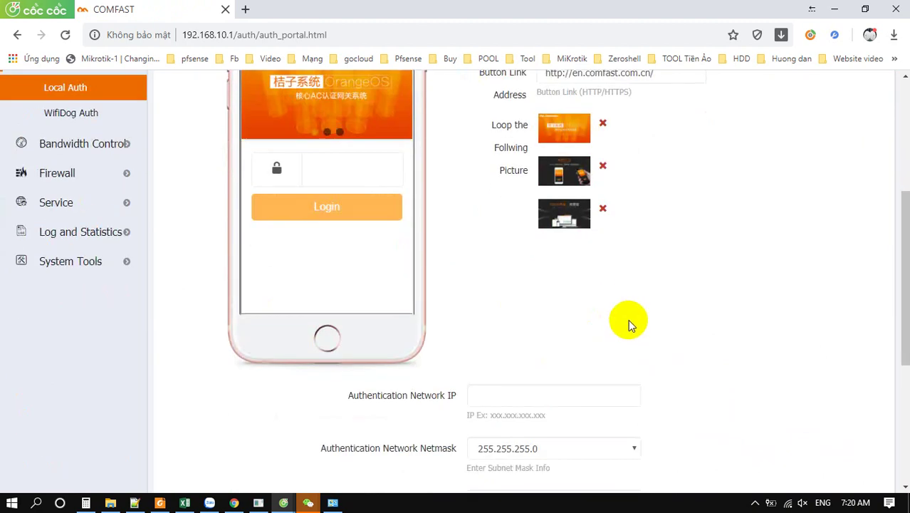
scroll(629, 325, up, 1)
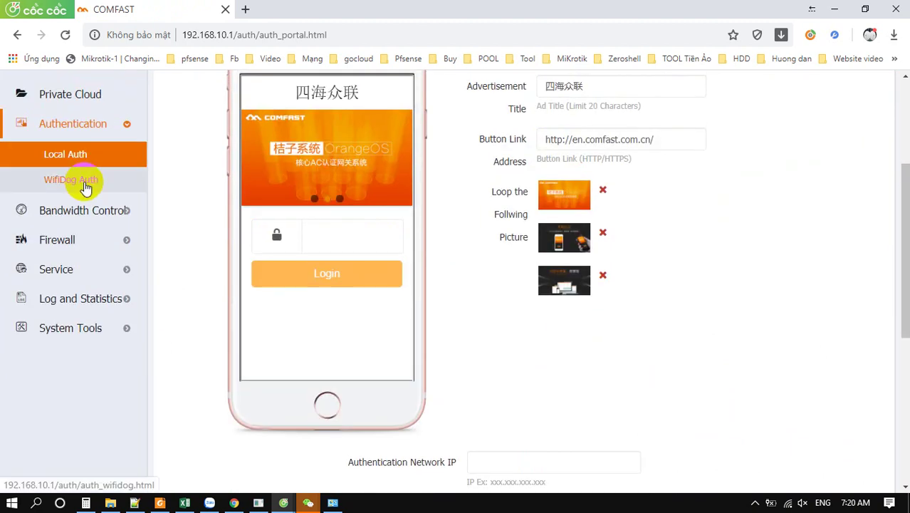
click(86, 182)
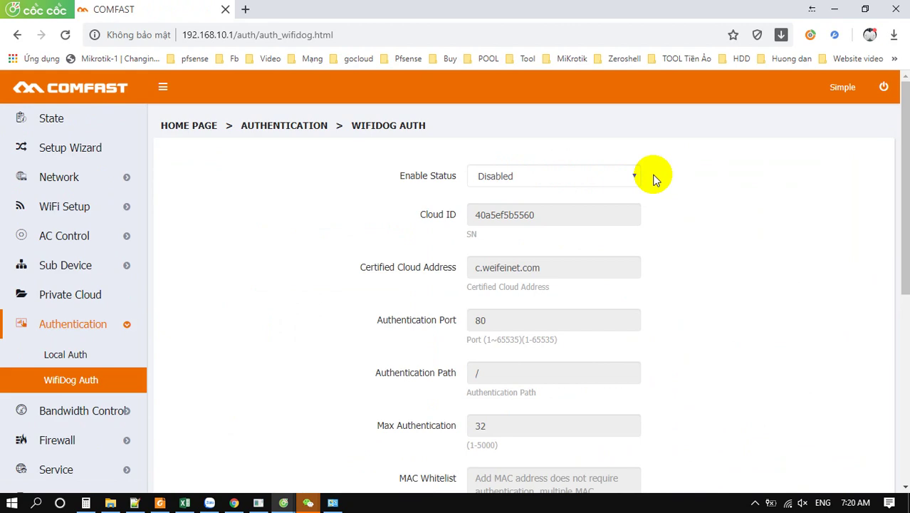
Review WifiDog Auth settings (port 80, c.weifeinet.com), then go to Service's Remote Management page
scroll(636, 182, down, 2)
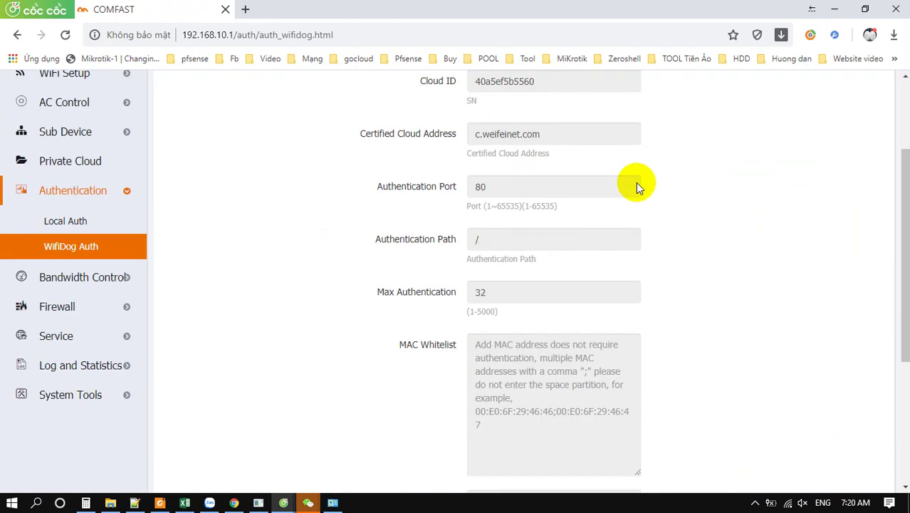
scroll(636, 183, up, 2)
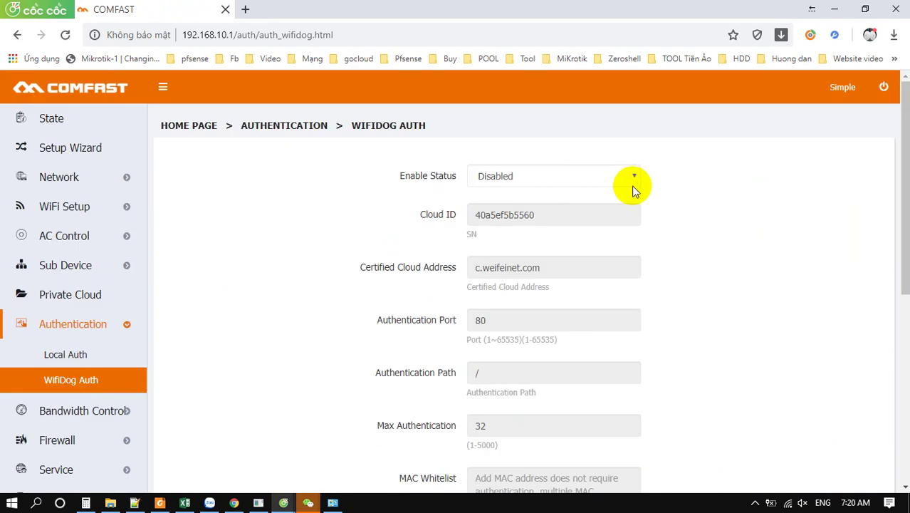
scroll(633, 186, down, 4)
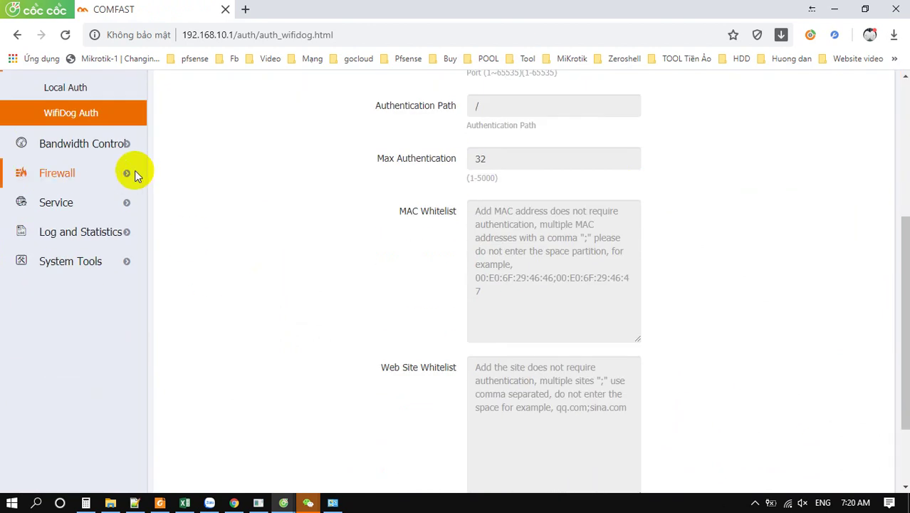
click(77, 144)
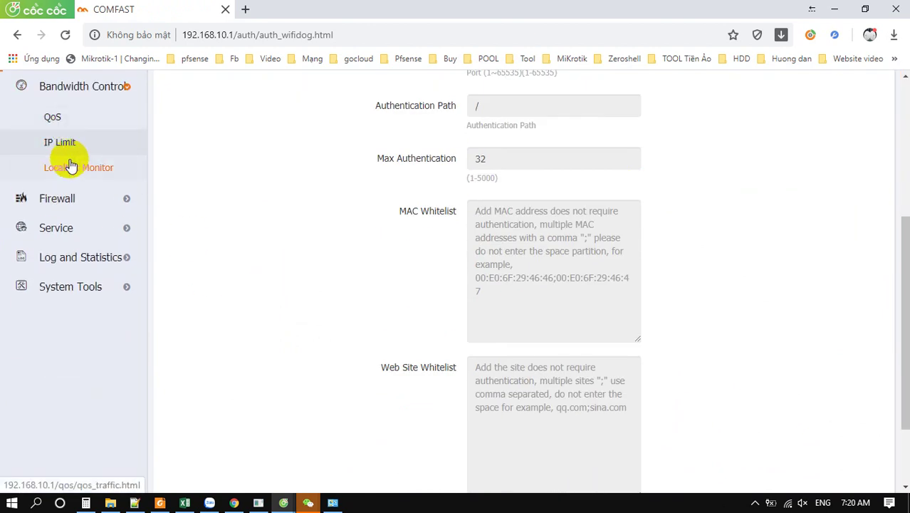
click(63, 198)
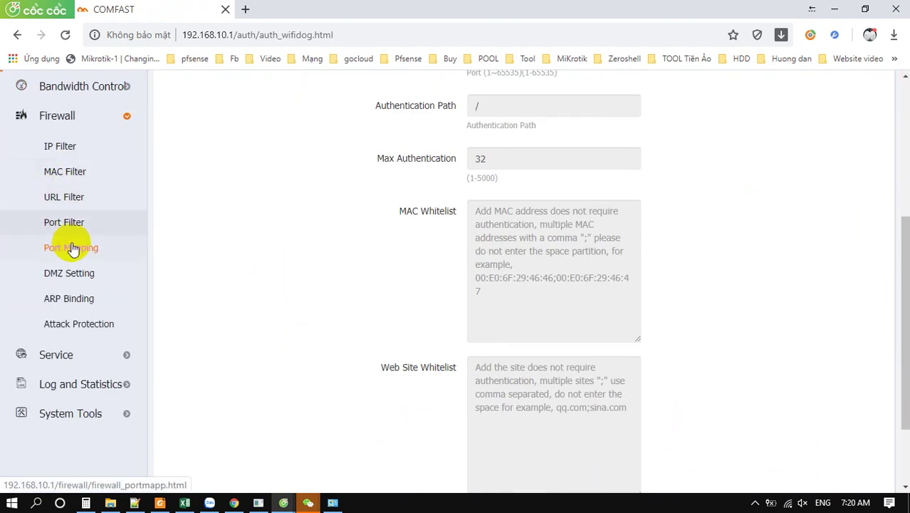
click(56, 356)
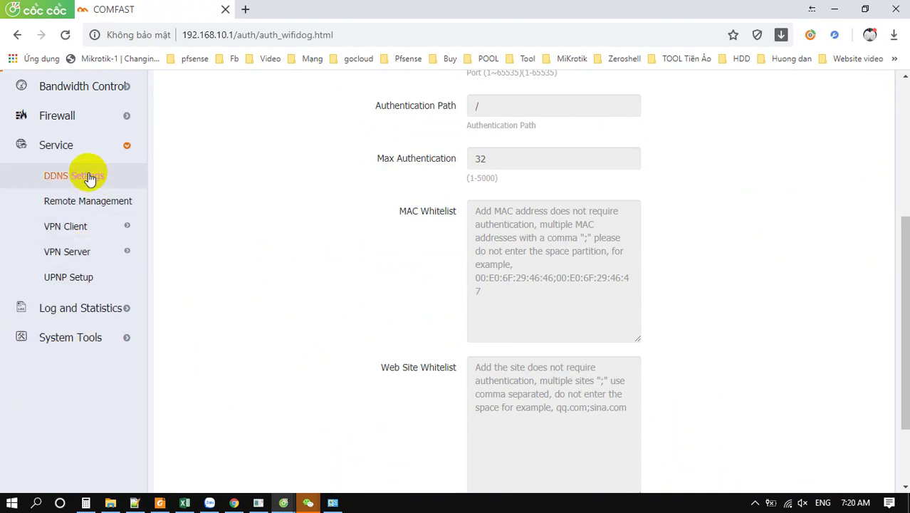
click(82, 200)
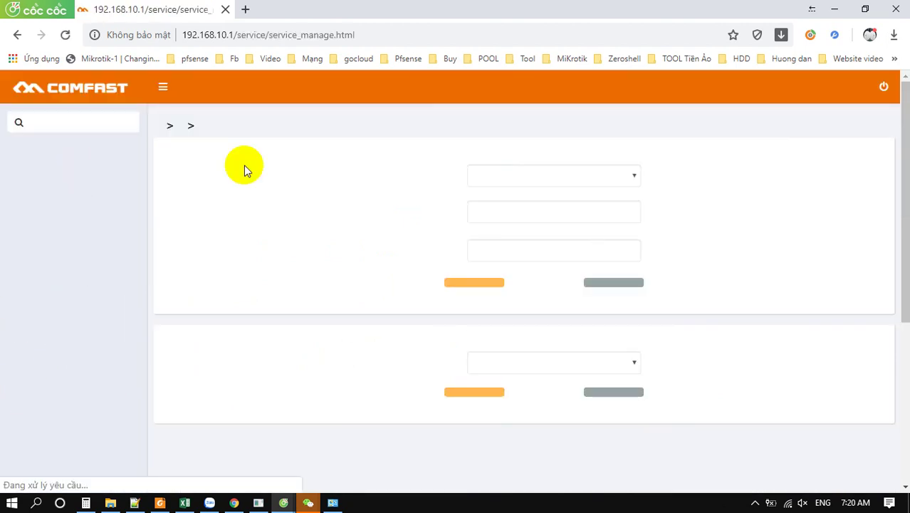
Expand the Log and Statistics and System Tools groups in the sidebar
scroll(153, 300, down, 4)
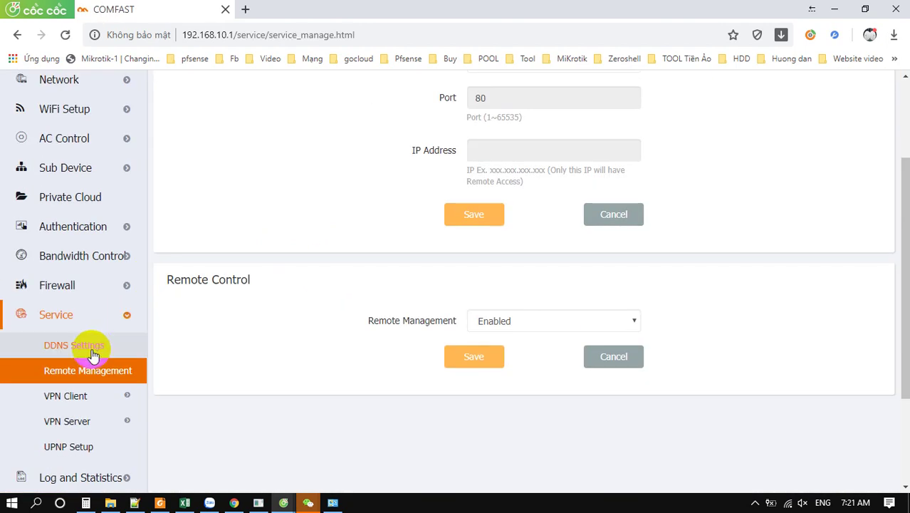
click(85, 333)
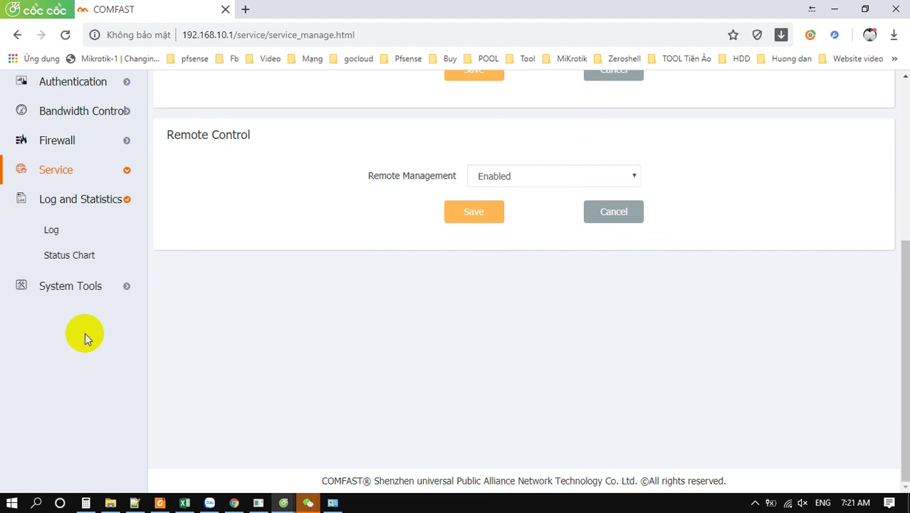
click(71, 284)
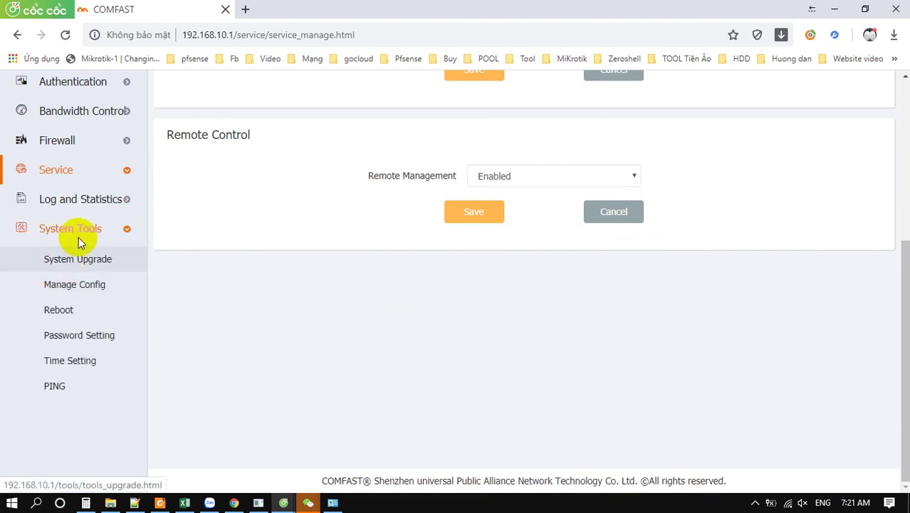
Return to the State status dashboard and switch the interface to Simple mode
scroll(482, 339, up, 4)
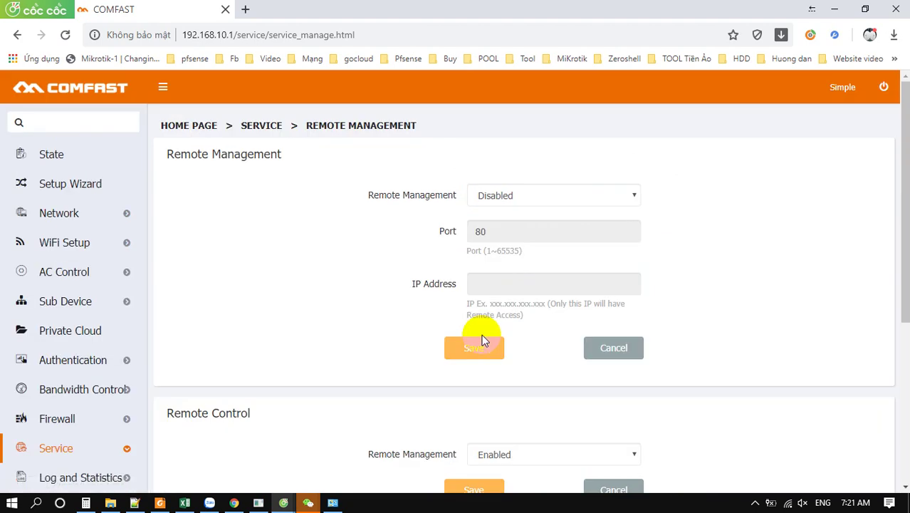
click(57, 157)
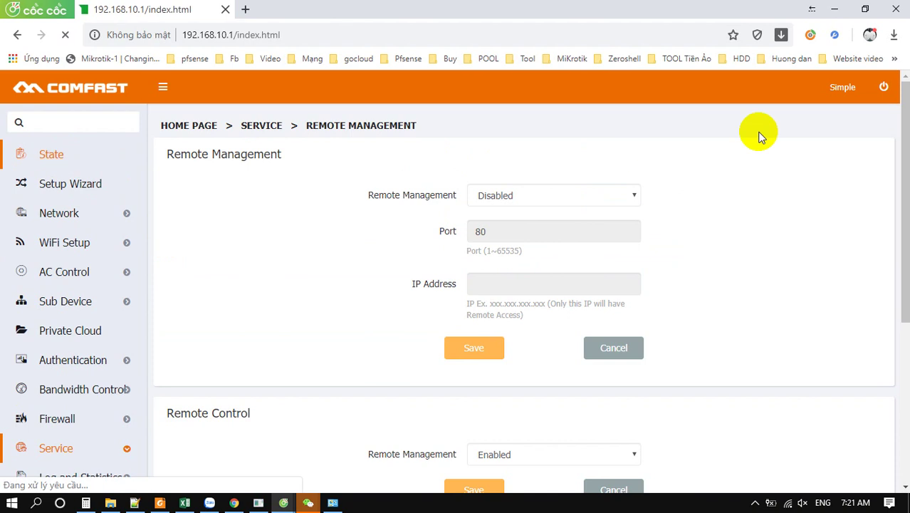
click(843, 89)
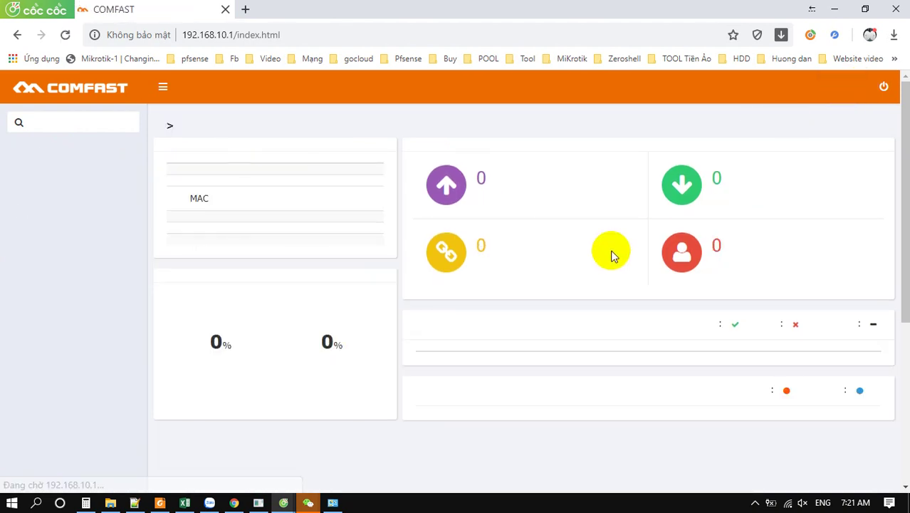